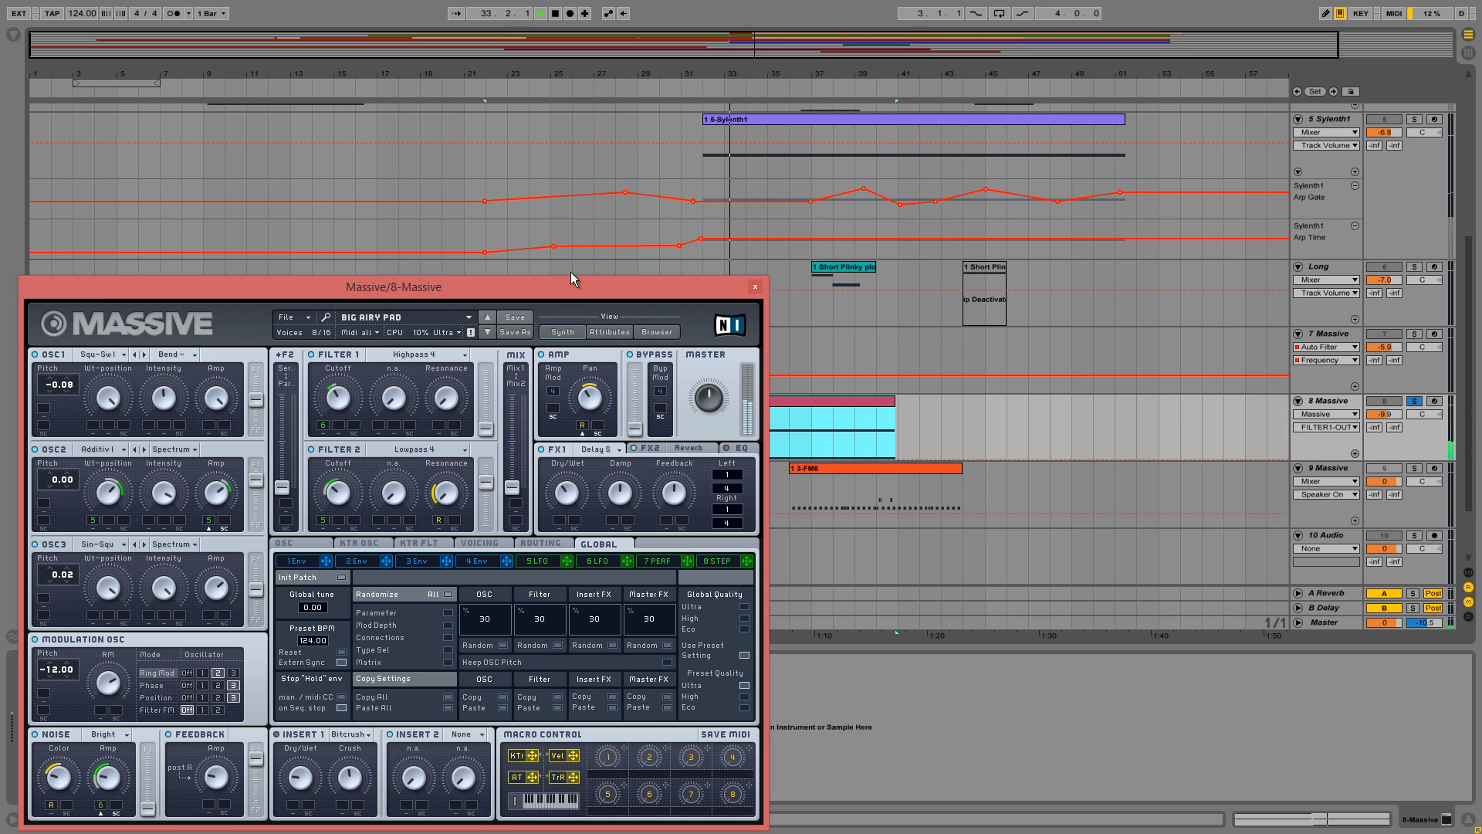
Step: Audition the BIG AIRY PAD patch in playback while varying the Filter 1 fader and the Mix1/Mix2 balance
{"action": "left_click_drag", "start_coordinate": [568, 287], "coordinate": [761, 155]}
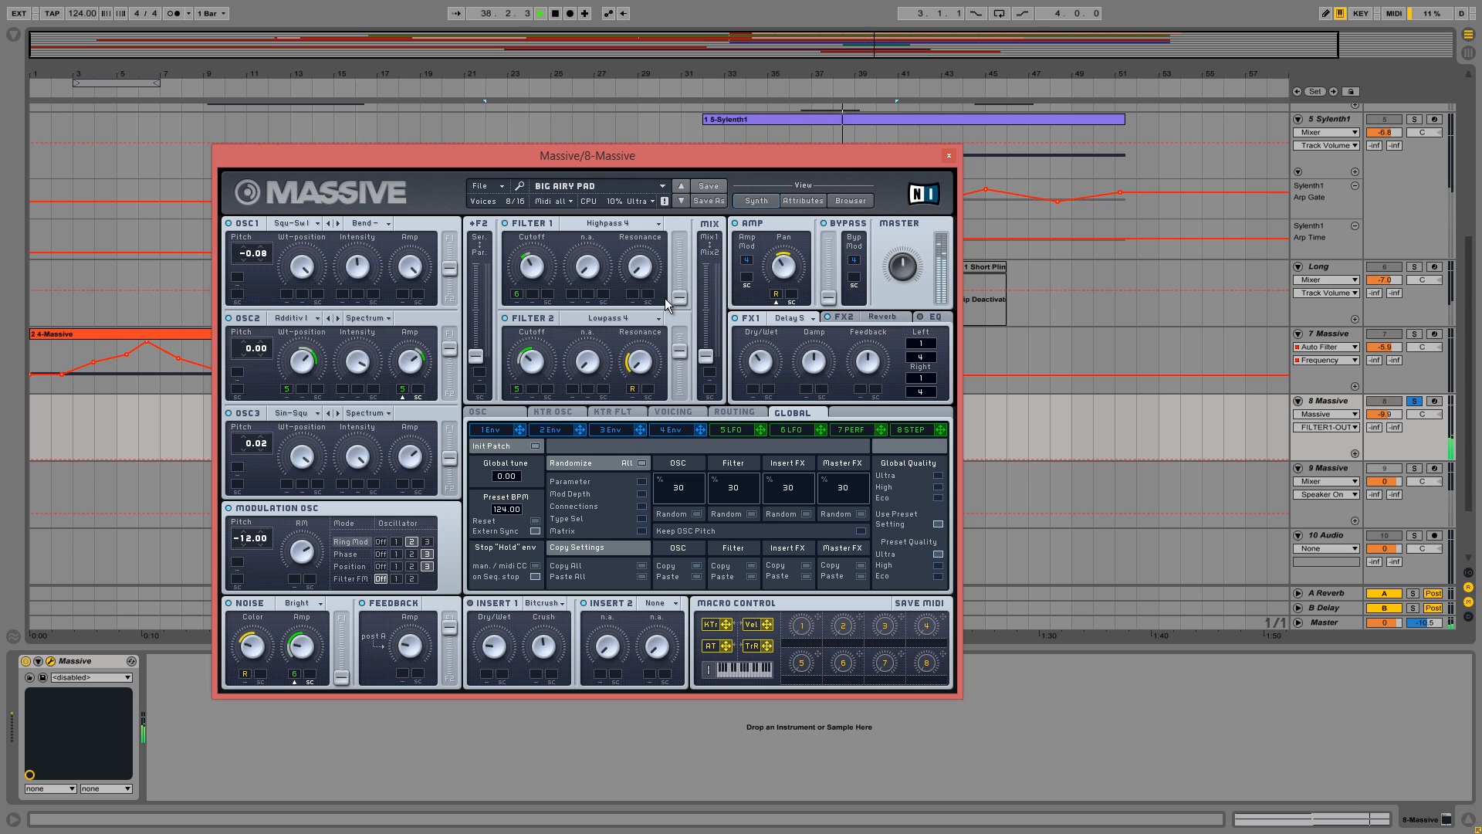
{"action": "left_click_drag", "start_coordinate": [706, 356], "coordinate": [704, 290]}
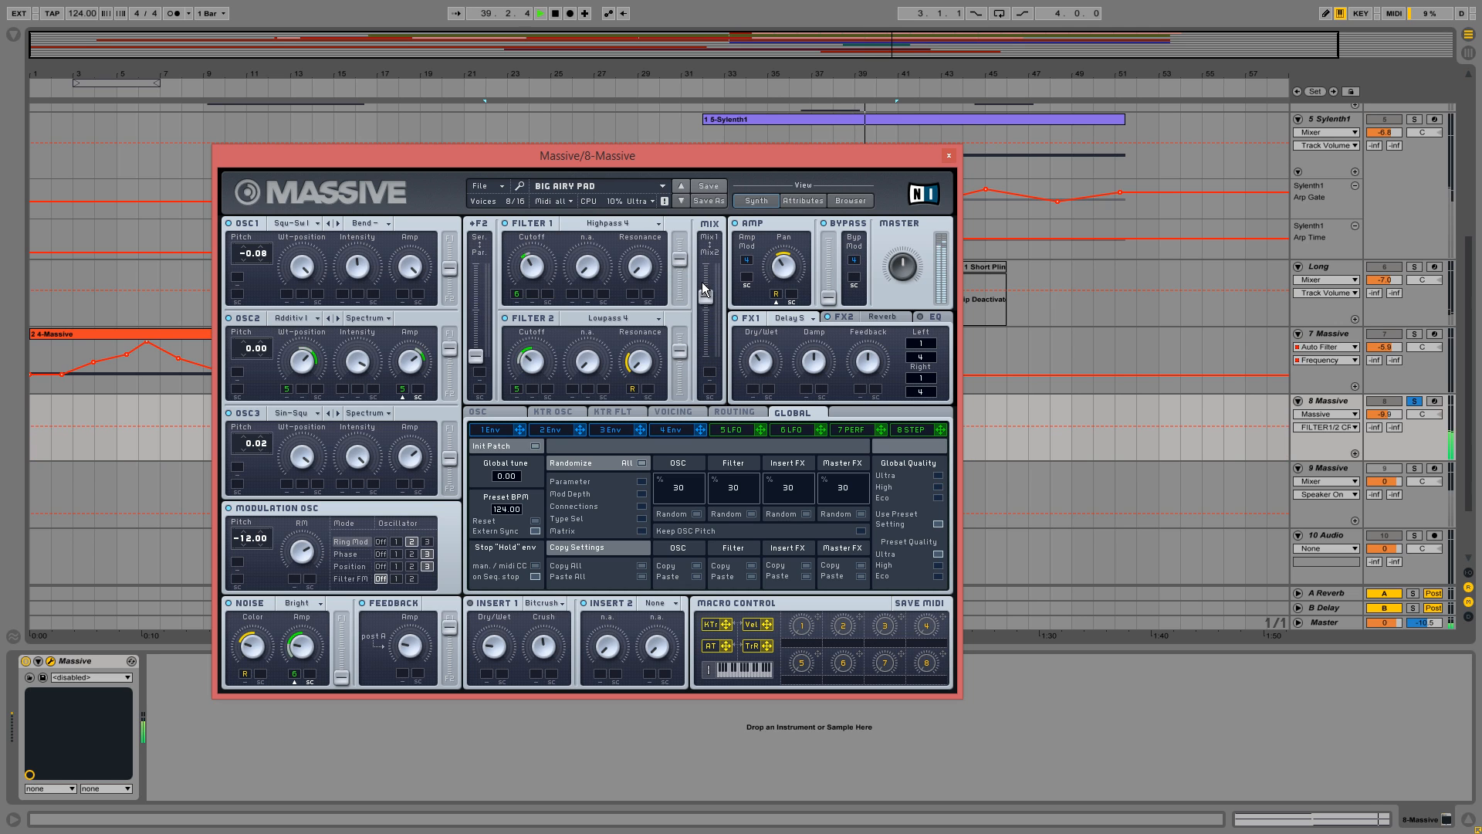
{"action": "left_click_drag", "start_coordinate": [689, 151], "coordinate": [1045, 382]}
{"action": "key", "text": "space"}
{"action": "key", "text": "space"}
{"action": "left_click_drag", "start_coordinate": [774, 381], "coordinate": [498, 149]}
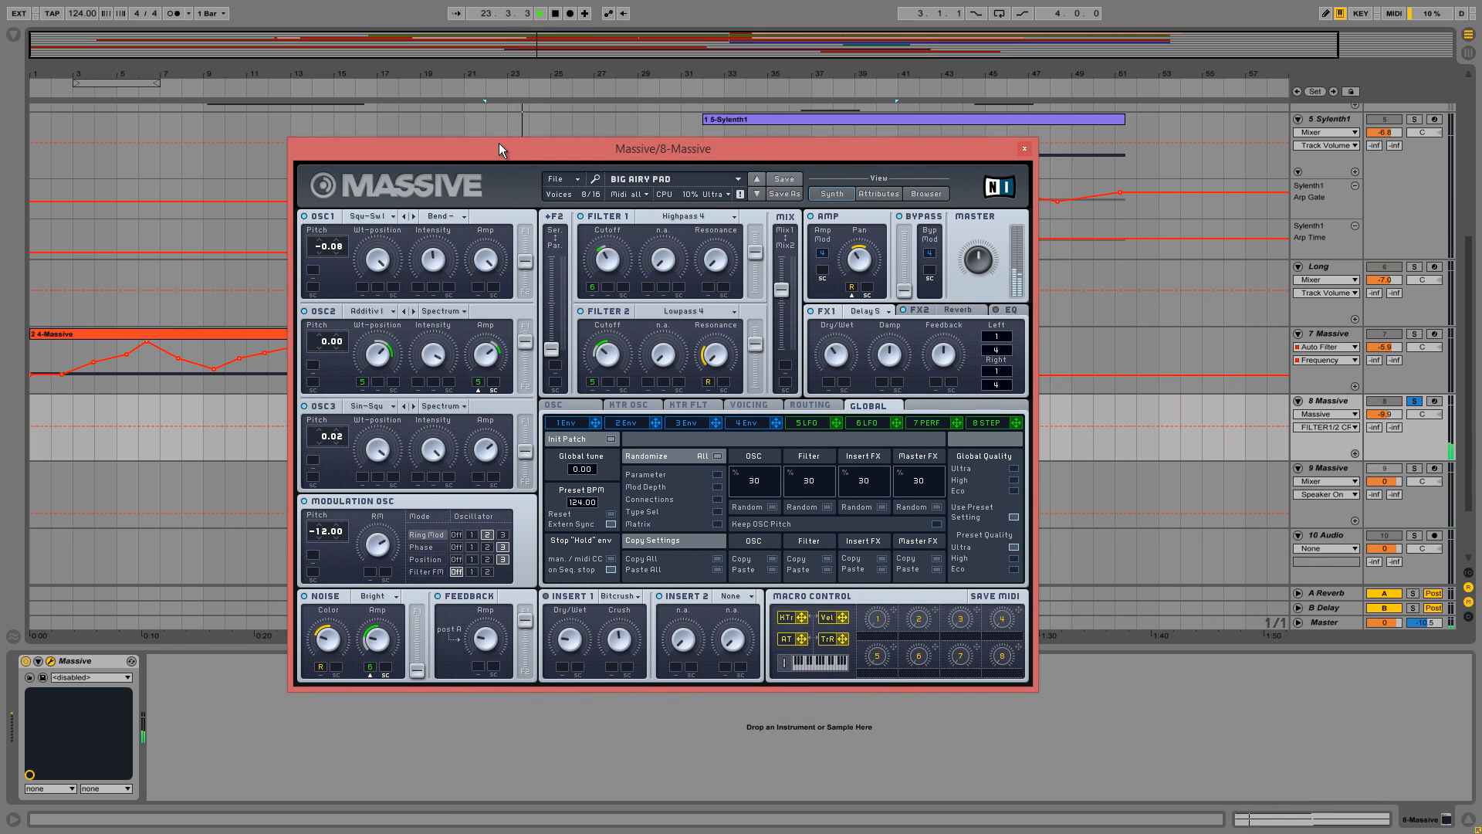
{"action": "left_click_drag", "start_coordinate": [755, 252], "coordinate": [808, 394]}
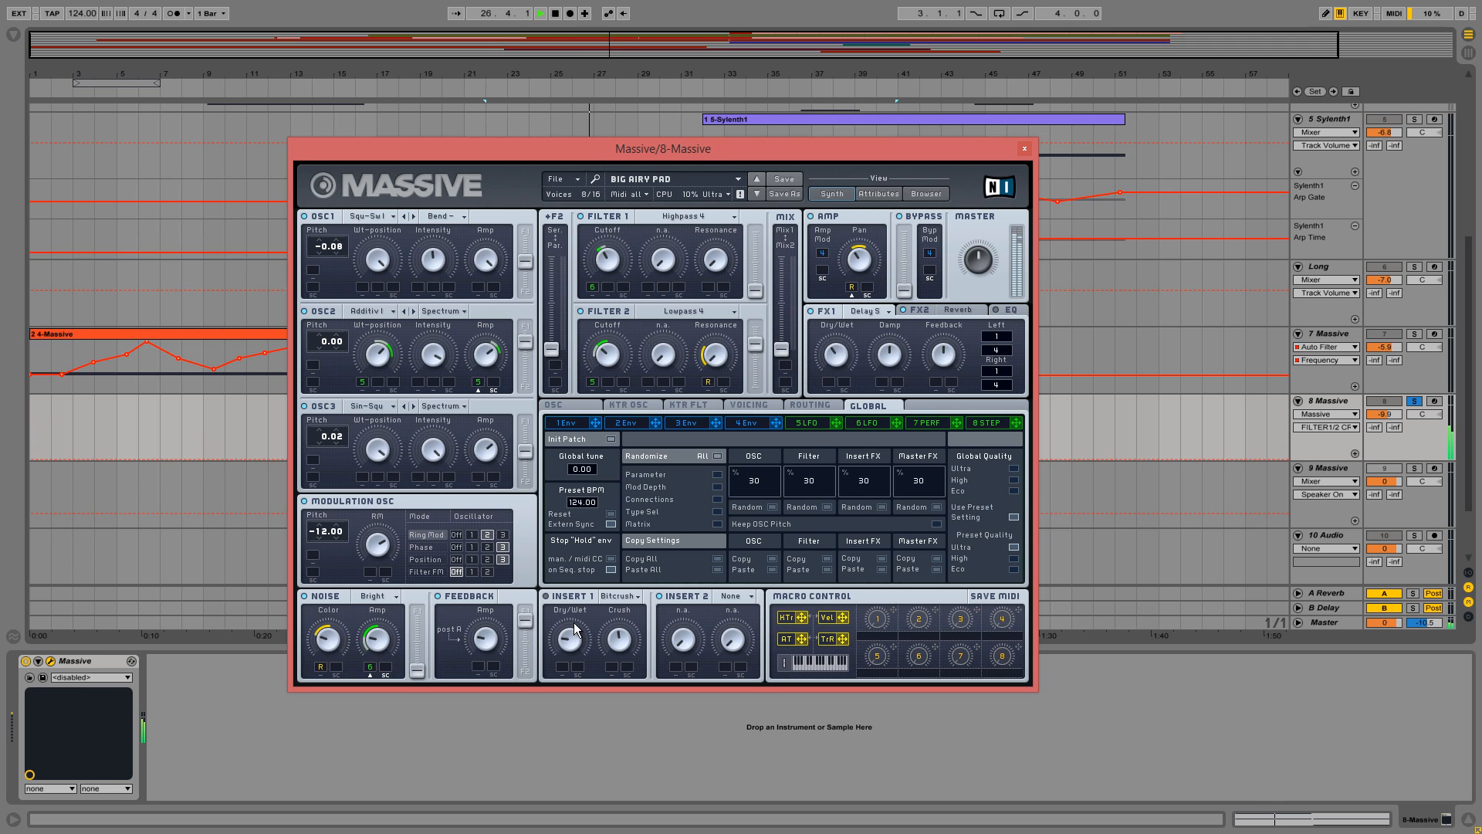
{"action": "left_click_drag", "start_coordinate": [794, 146], "coordinate": [693, 85]}
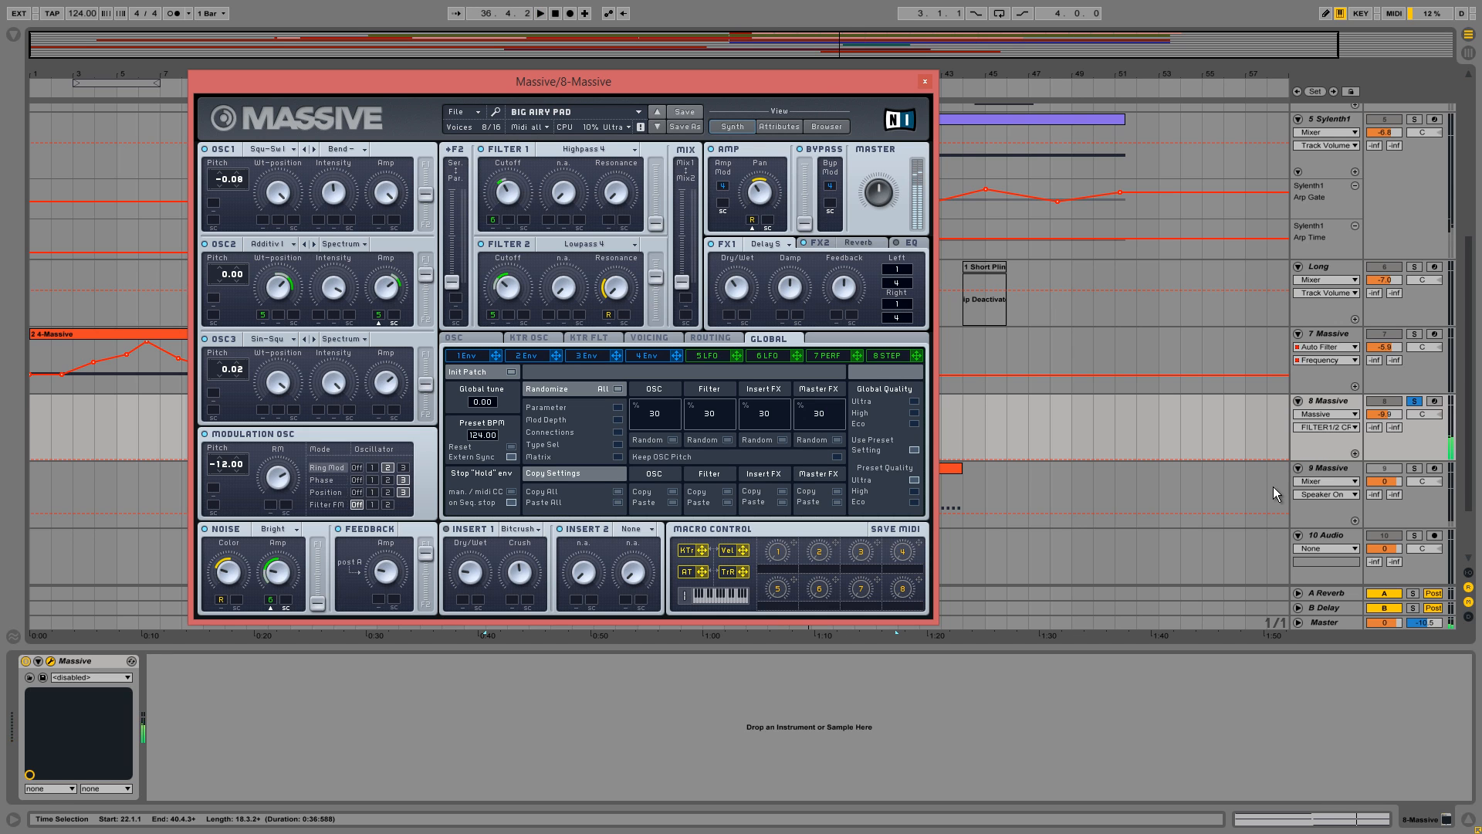
Step: Play the pad clip through the blank UNTITLED SOUND patch on track 9 and place its plug-in window clear of the arrangement
{"action": "left_click", "coordinate": [1093, 429]}
{"action": "key", "text": "space"}
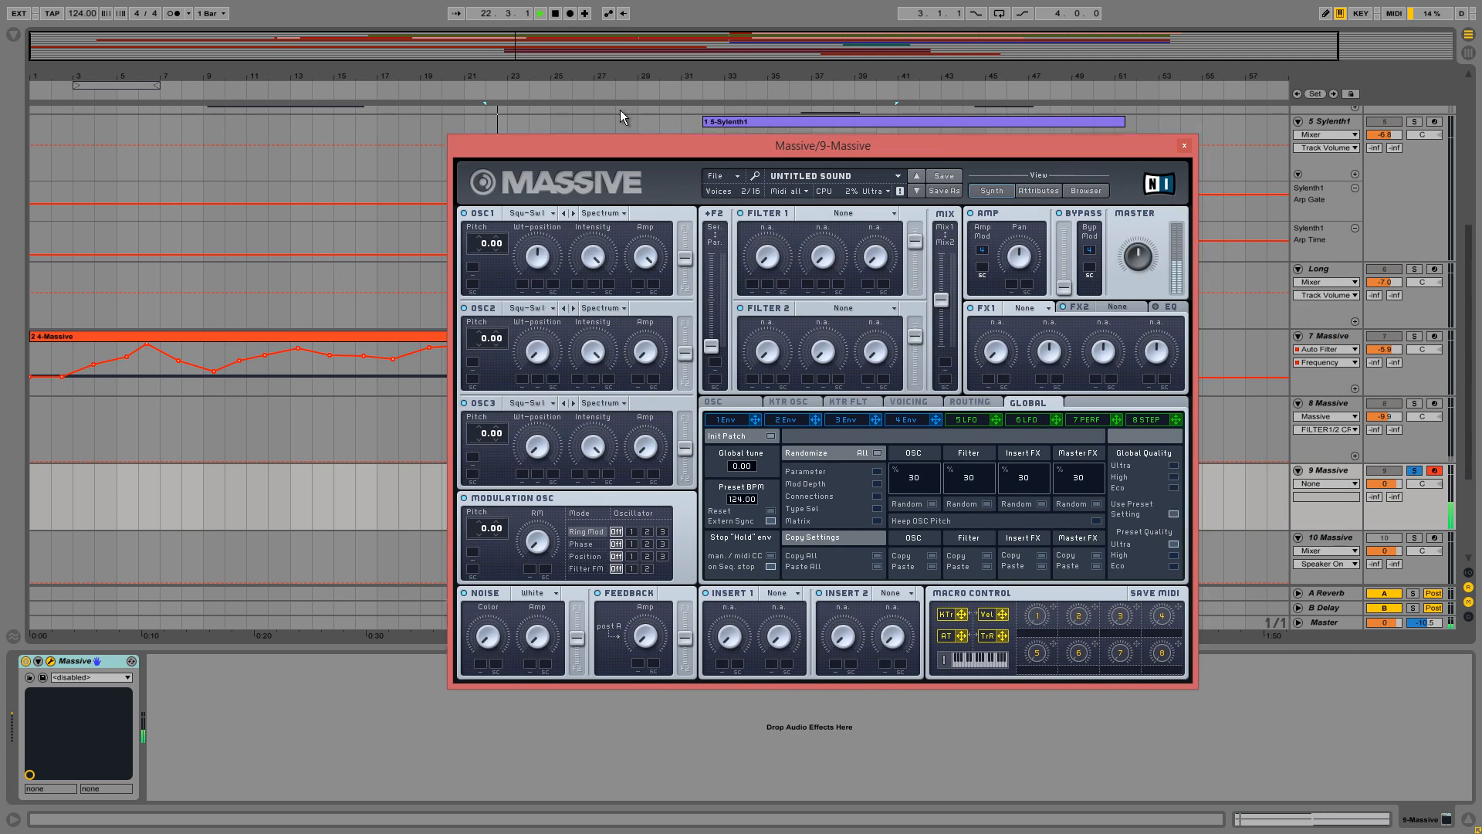
{"action": "left_click_drag", "start_coordinate": [745, 144], "coordinate": [650, 114]}
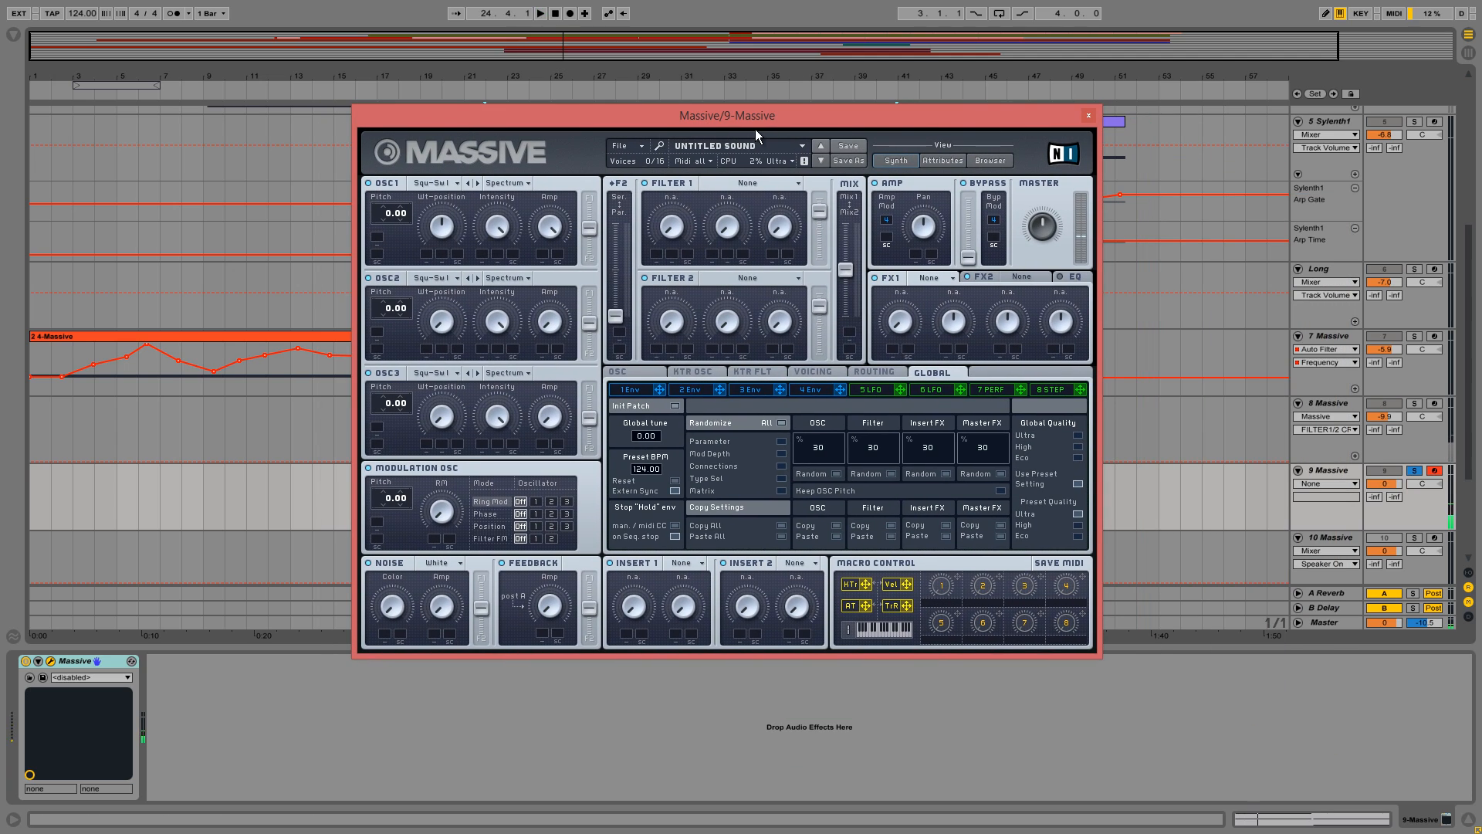
{"action": "left_click_drag", "start_coordinate": [741, 121], "coordinate": [896, 82]}
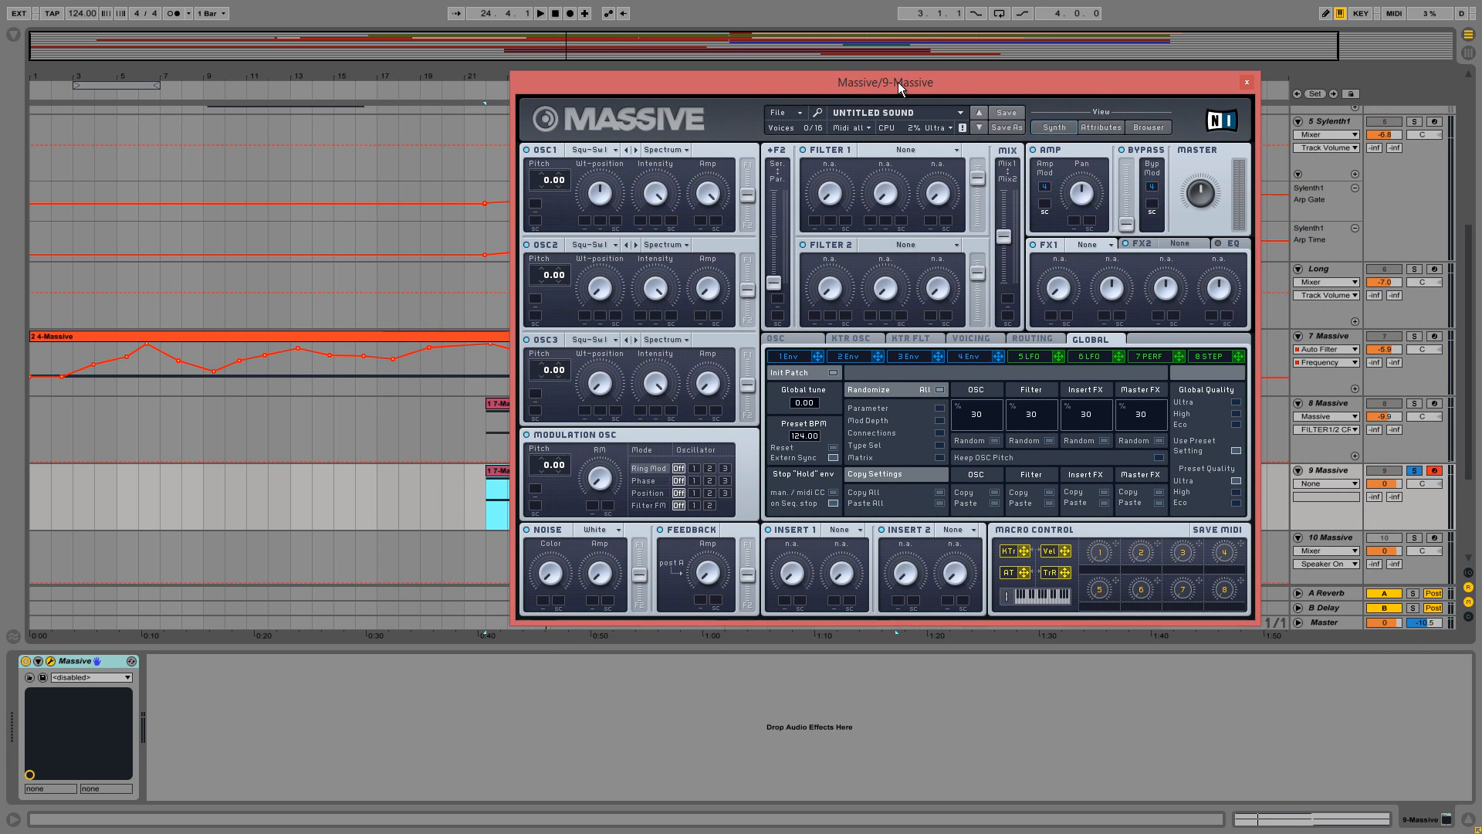
Step: Set oscillator 1 to Bend - mode with Wt-position at maximum, Intensity about halfway and pitch at -0.08
{"action": "left_click", "coordinate": [598, 204]}
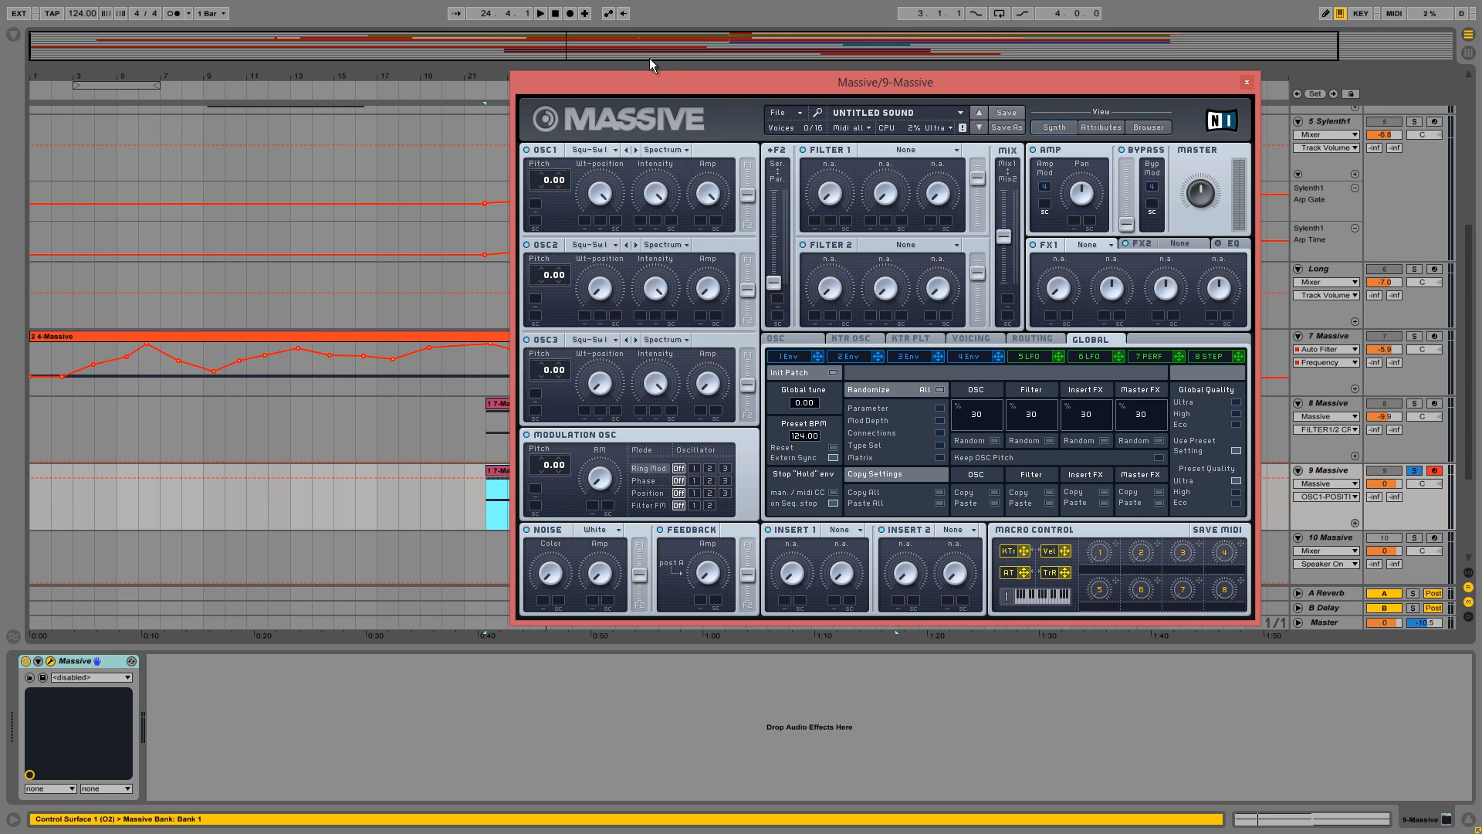
{"action": "left_click", "coordinate": [673, 152]}
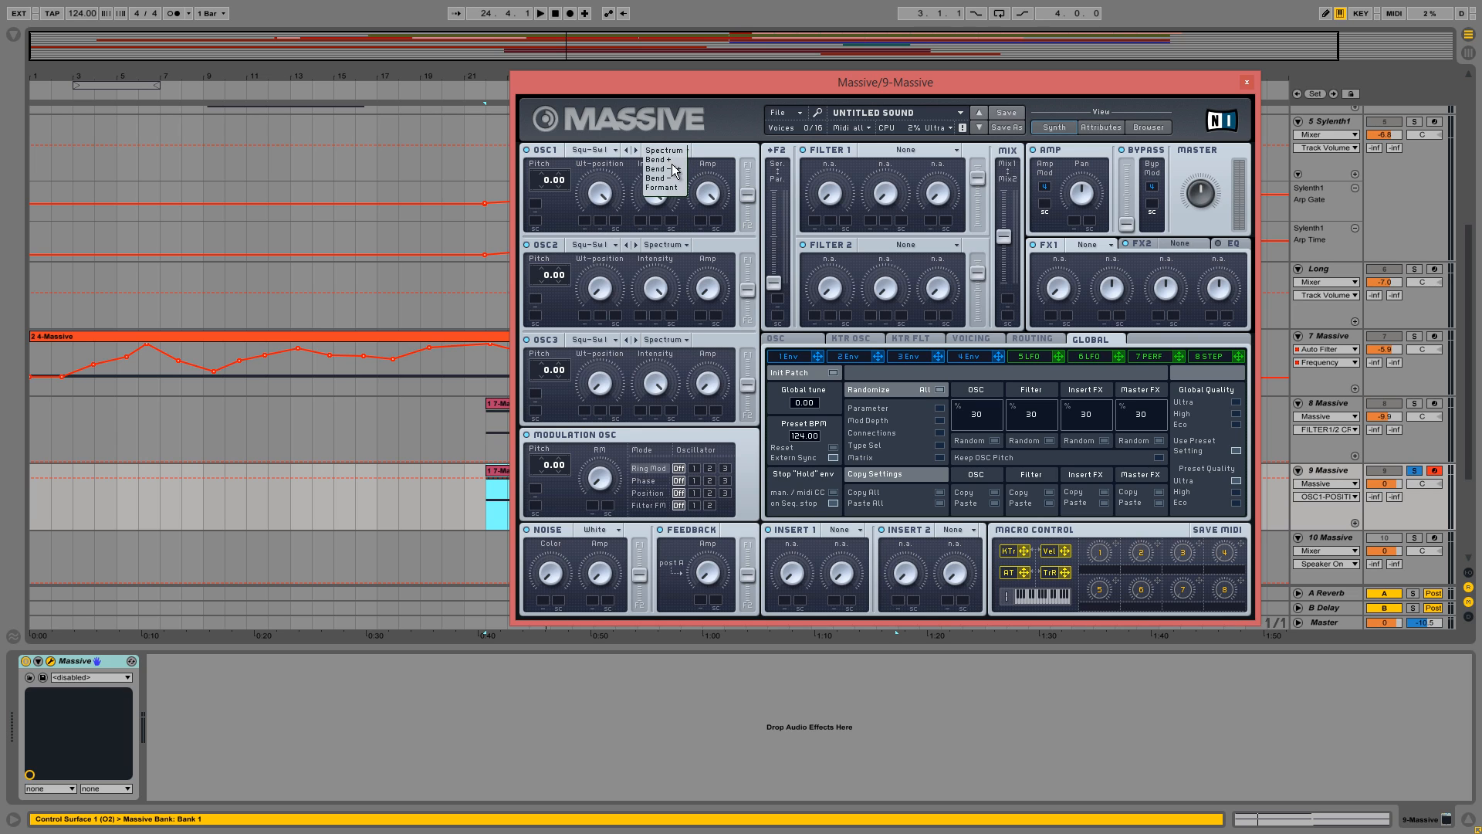
{"action": "left_click", "coordinate": [668, 171]}
{"action": "left_click_drag", "start_coordinate": [664, 213], "coordinate": [677, 279]}
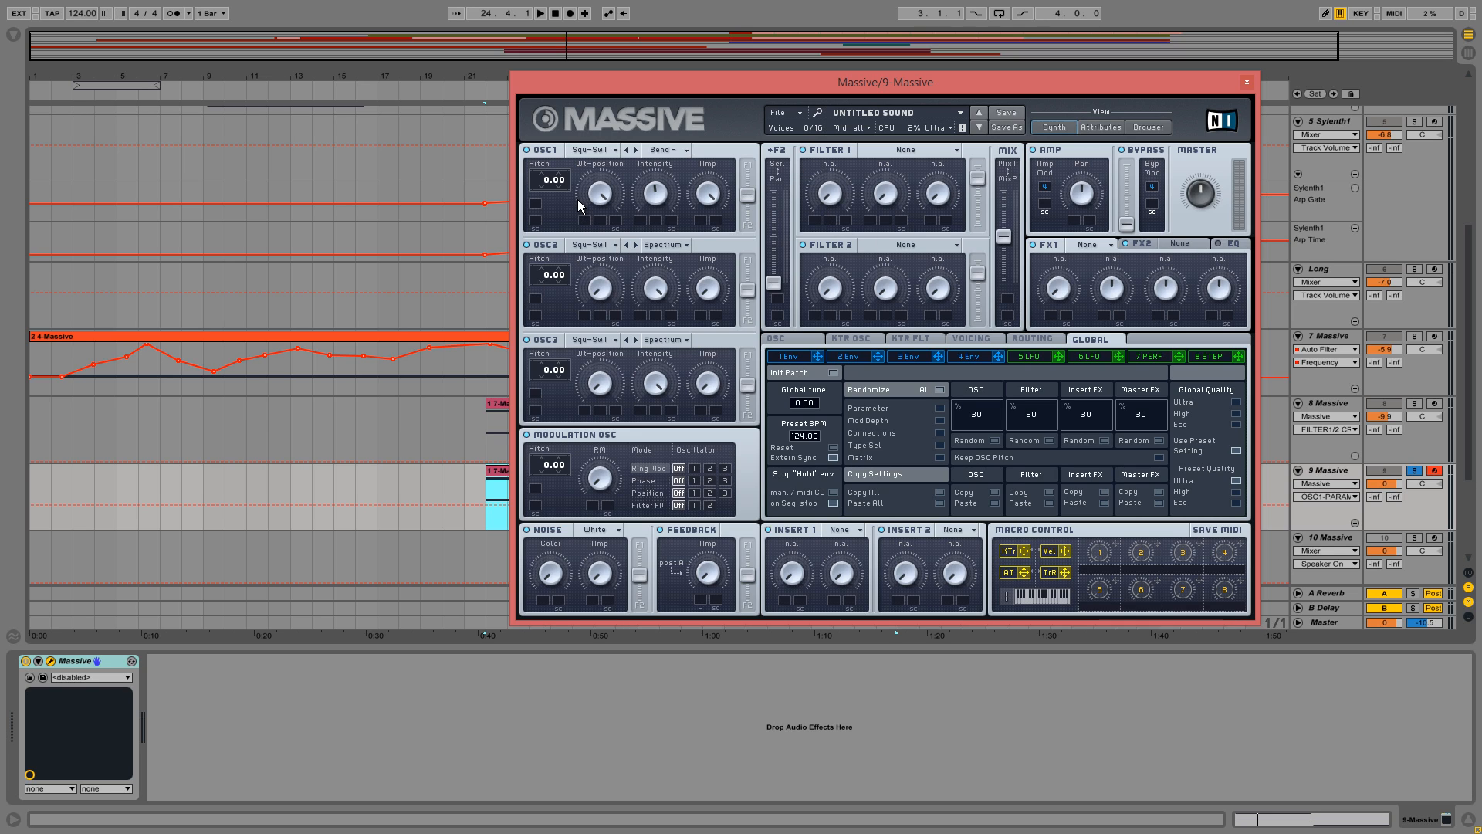
{"action": "left_click_drag", "start_coordinate": [566, 179], "coordinate": [581, 200]}
Step: Set oscillator 2 to the Additivmix I wavetable, adjust its Wt-position, reduce its Amp and shift the filter mix slightly toward Mix2
{"action": "left_click", "coordinate": [593, 245]}
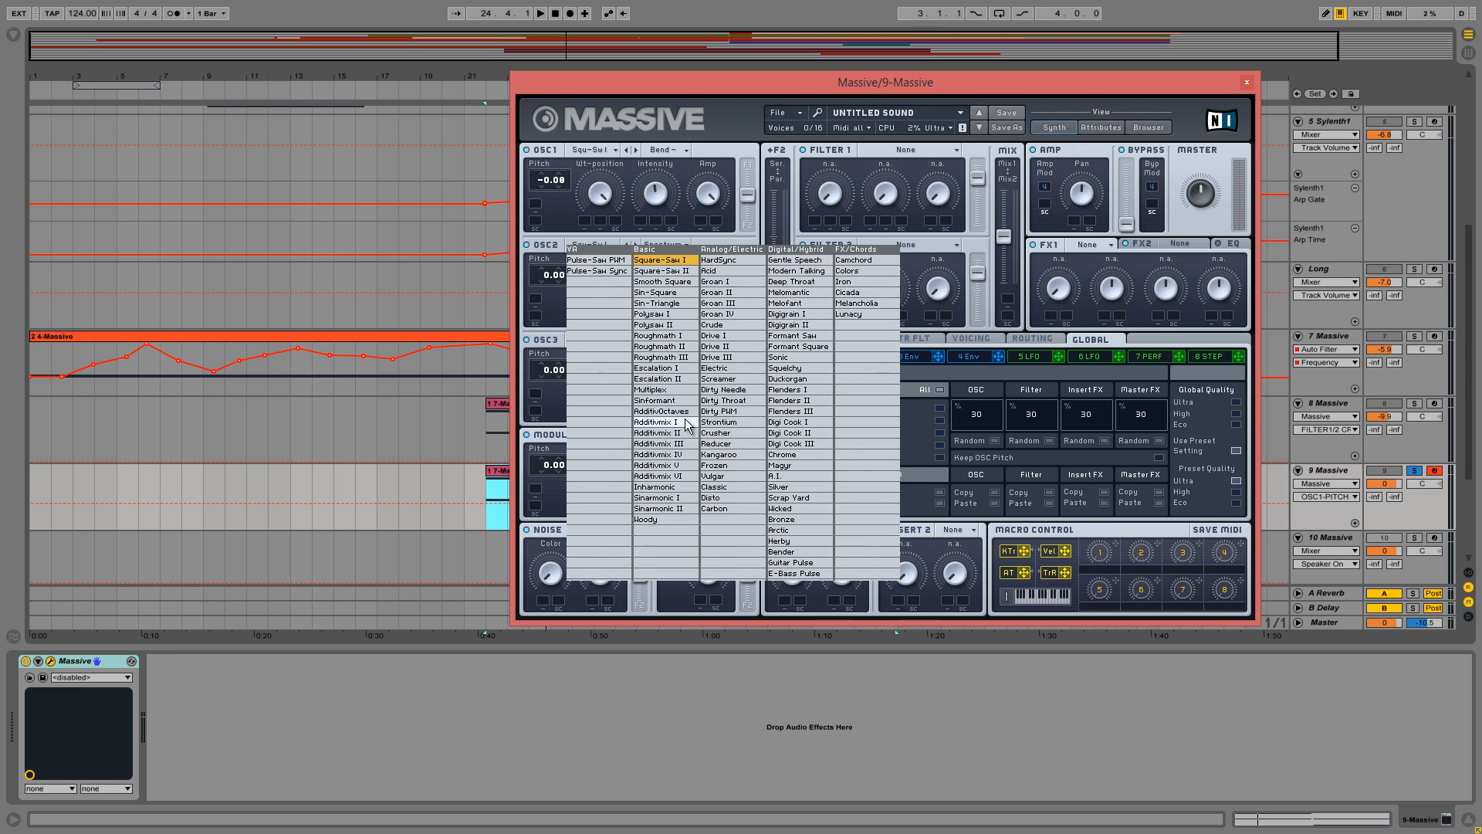
{"action": "left_click", "coordinate": [668, 422]}
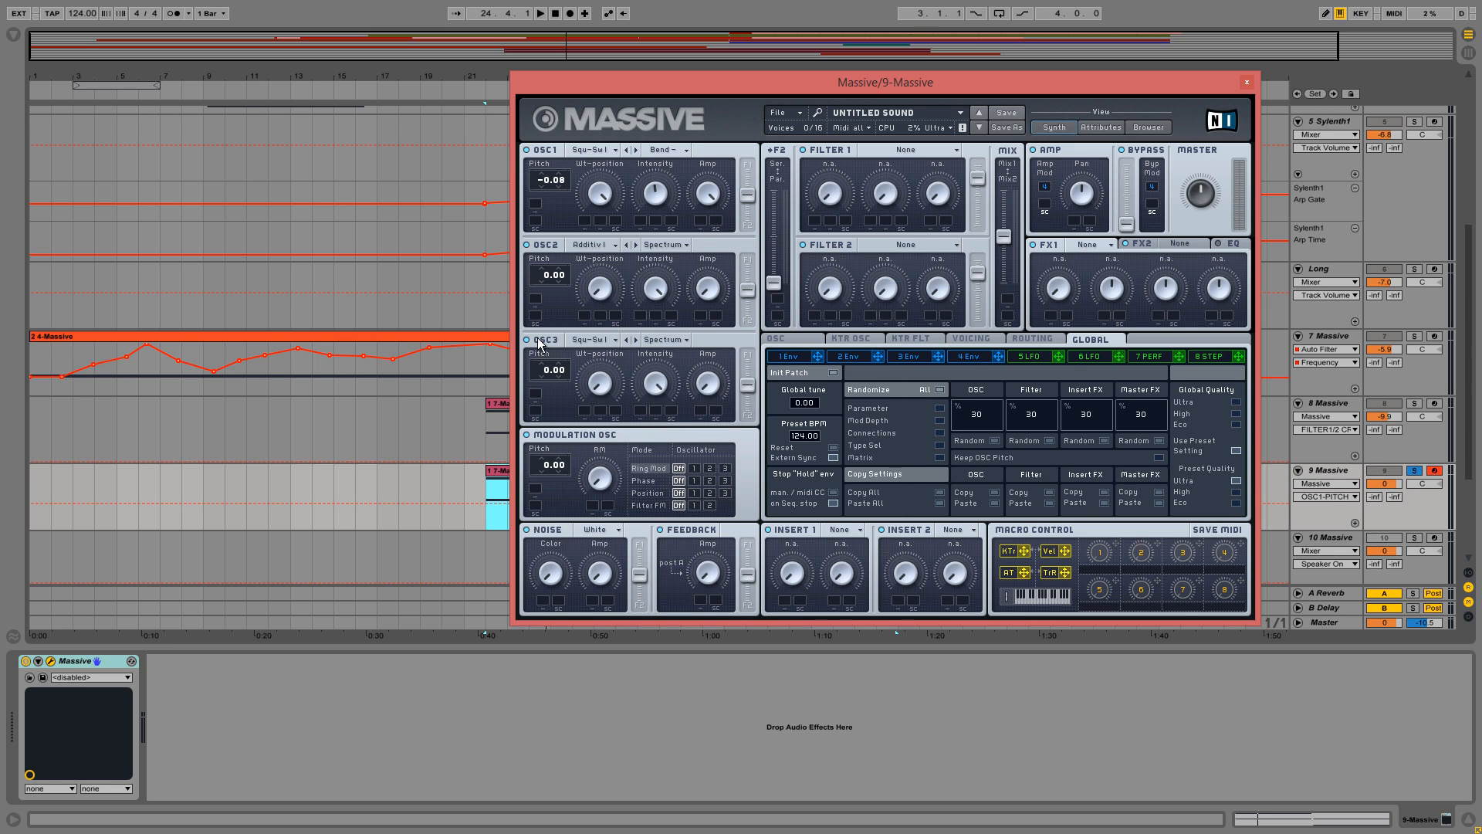
{"action": "left_click", "coordinate": [606, 294]}
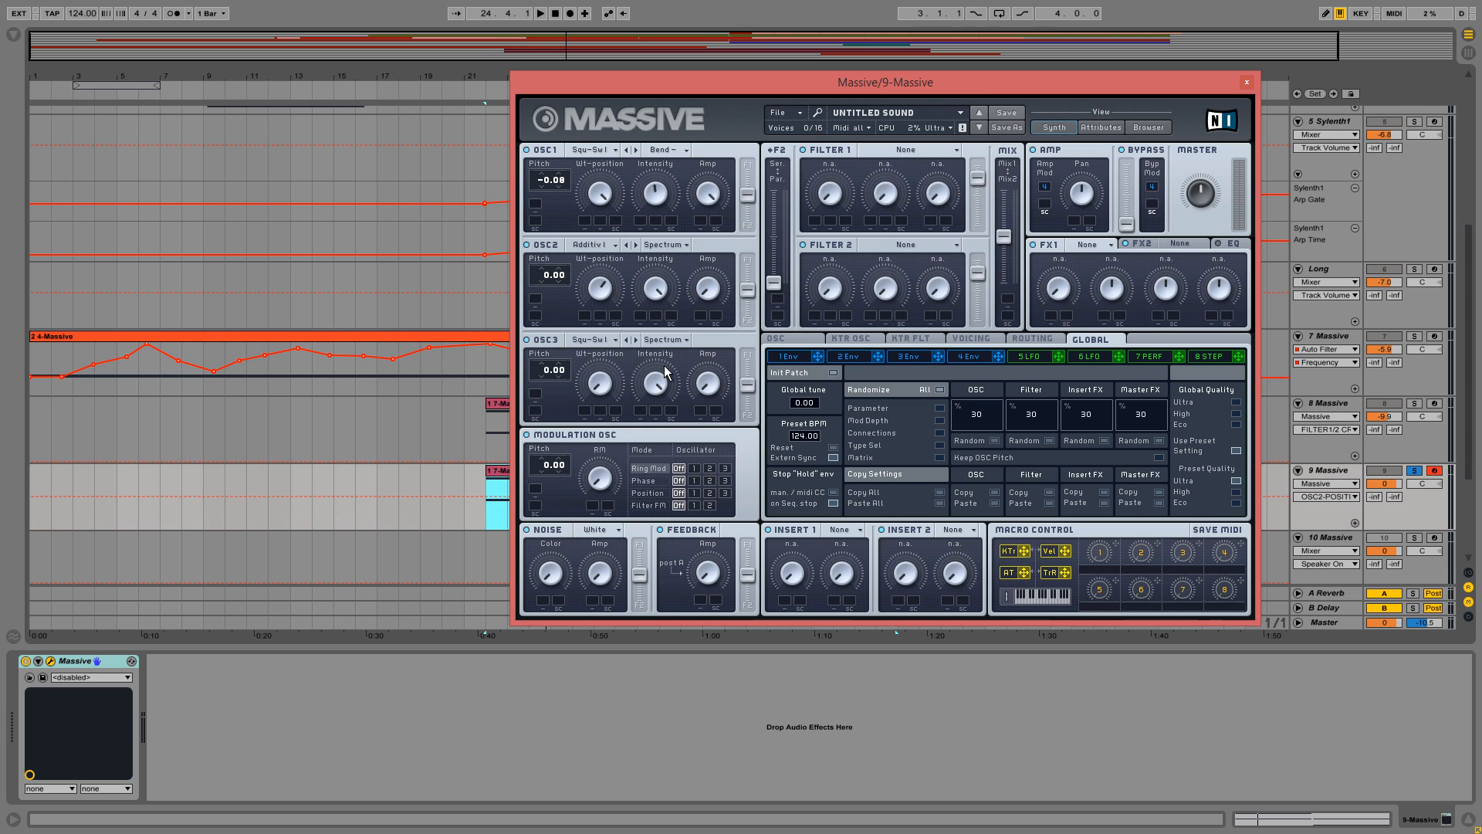
{"action": "left_click", "coordinate": [708, 288]}
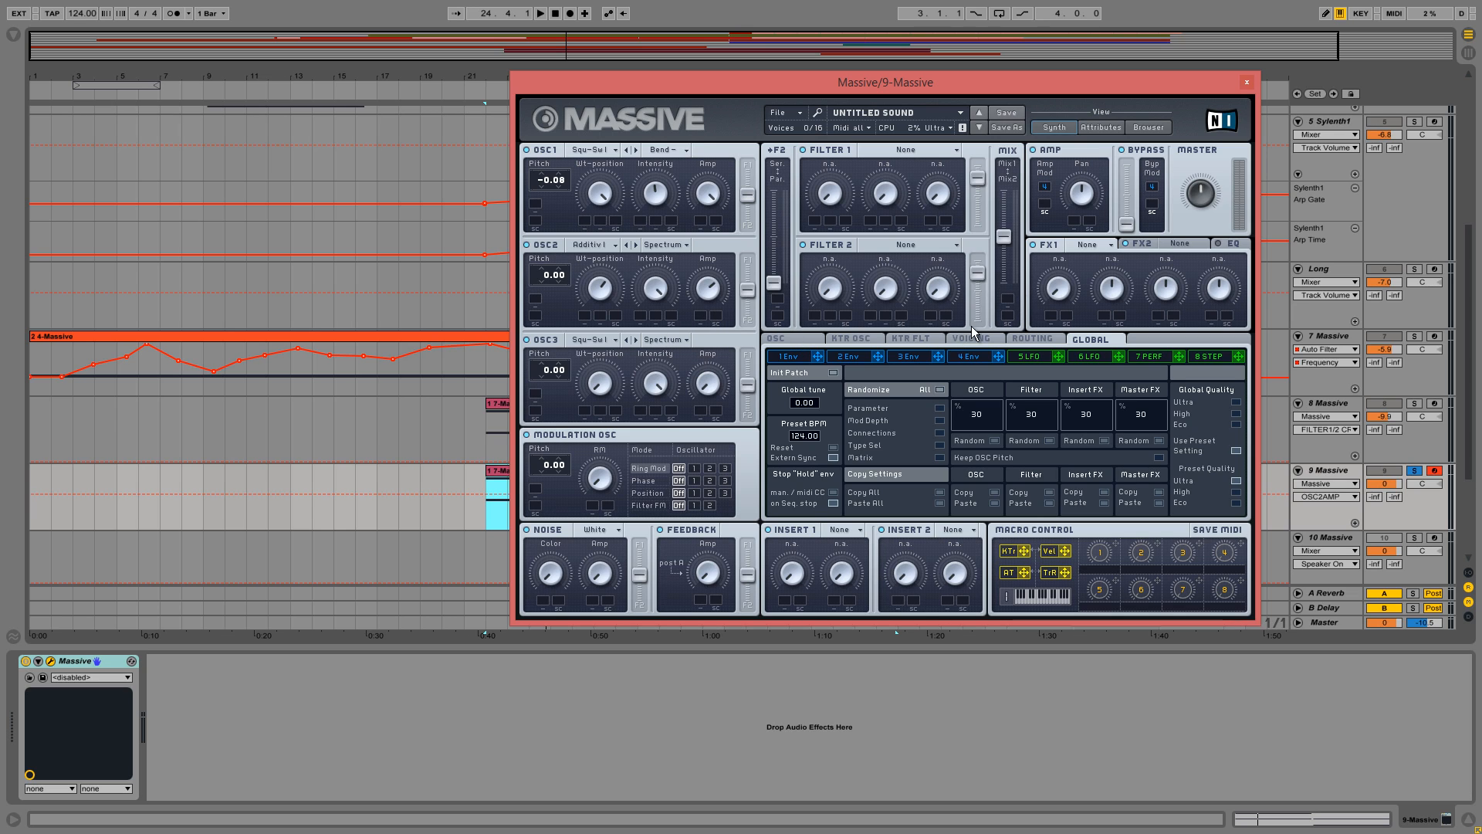
{"action": "mouse_move", "coordinate": [1003, 238]}
{"action": "left_mouse_down"}
{"action": "mouse_move", "coordinate": [1005, 280]}
{"action": "mouse_move", "coordinate": [1005, 248]}
{"action": "left_mouse_up"}
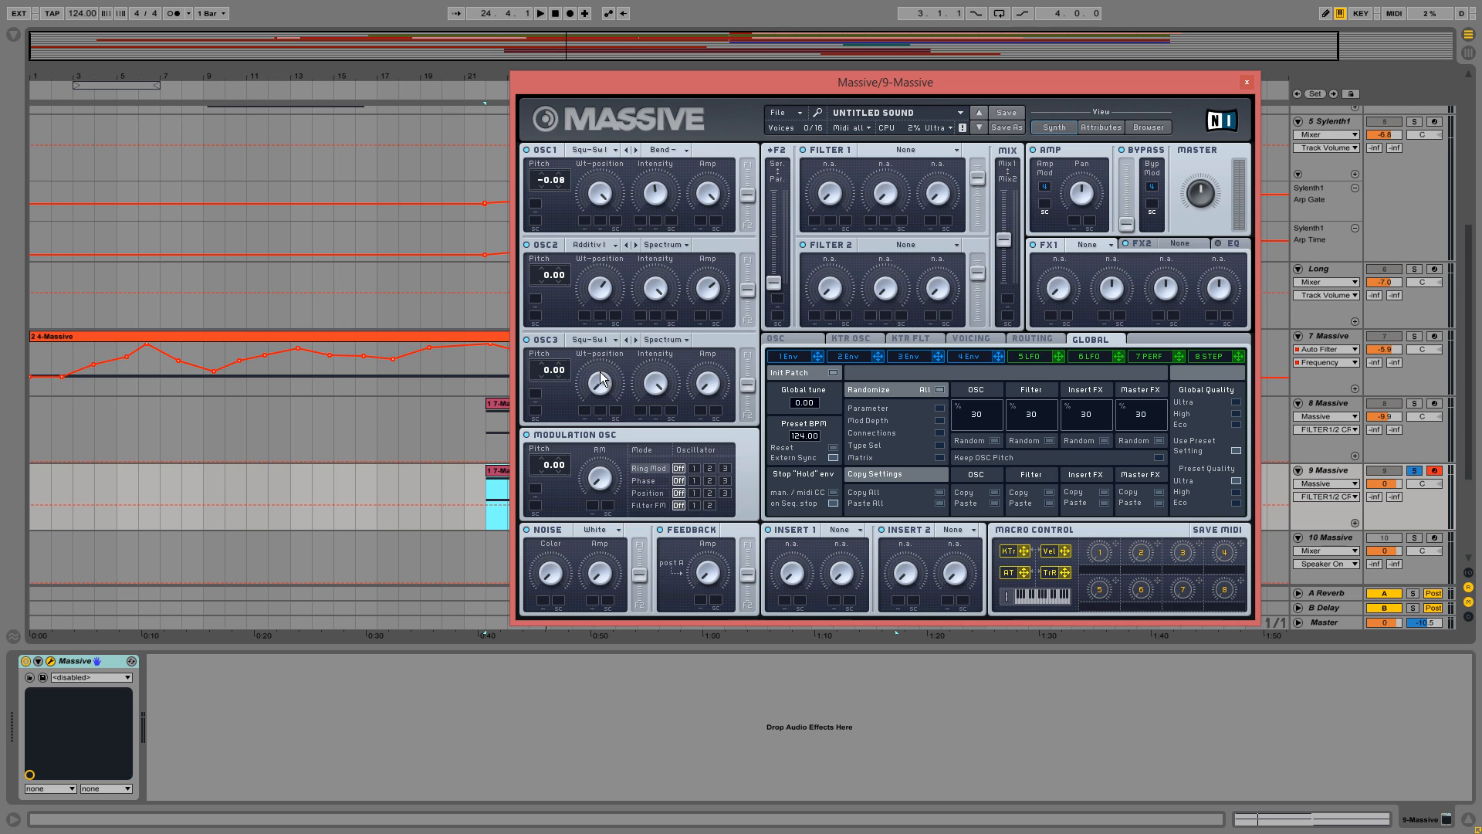
Step: Set oscillator 3 to the Sin-Square wavetable with Wt-position at maximum and Amp reduced to about three-quarters
{"action": "left_click", "coordinate": [592, 340]}
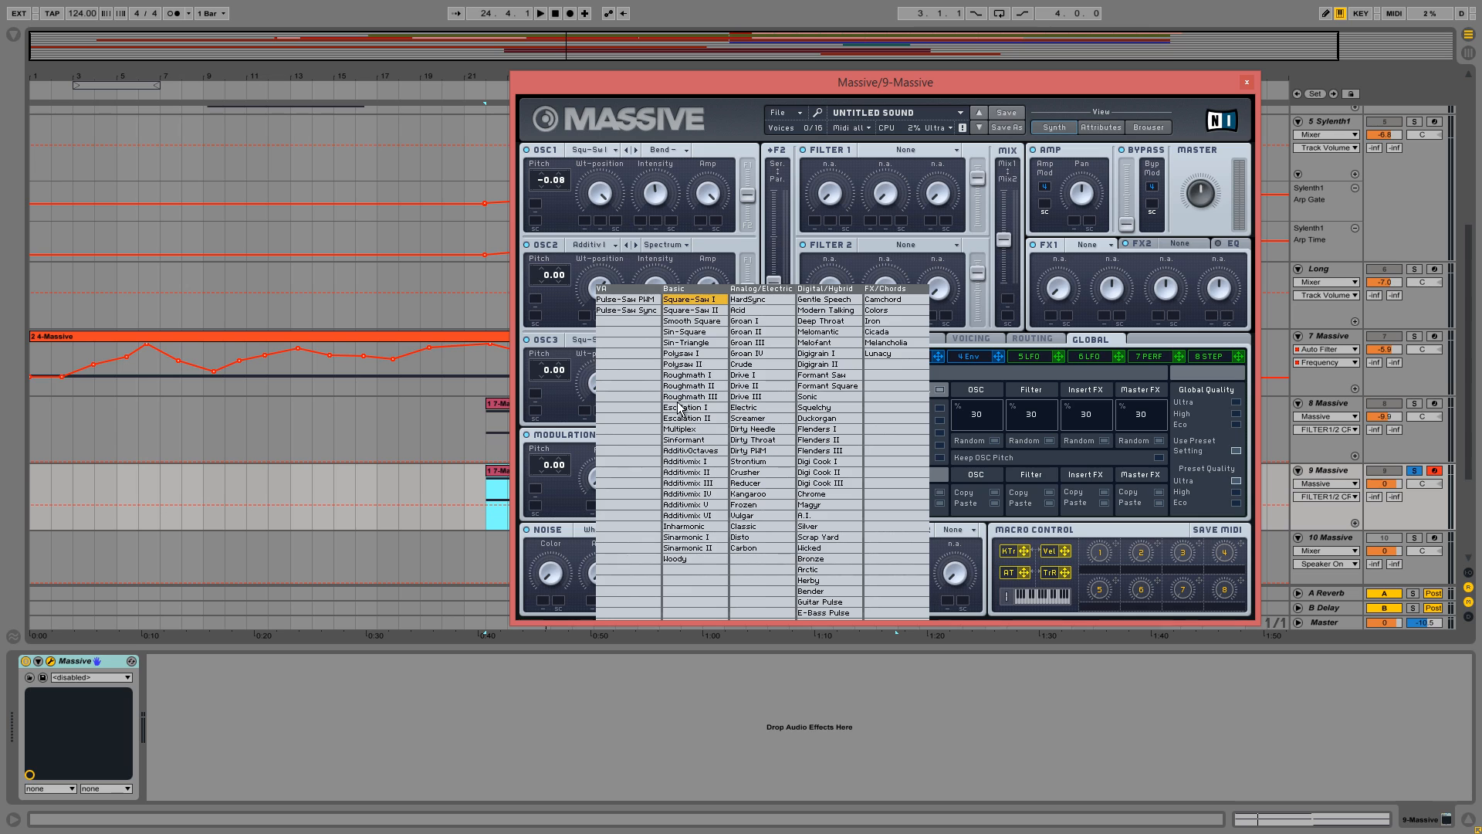
{"action": "left_click", "coordinate": [706, 333]}
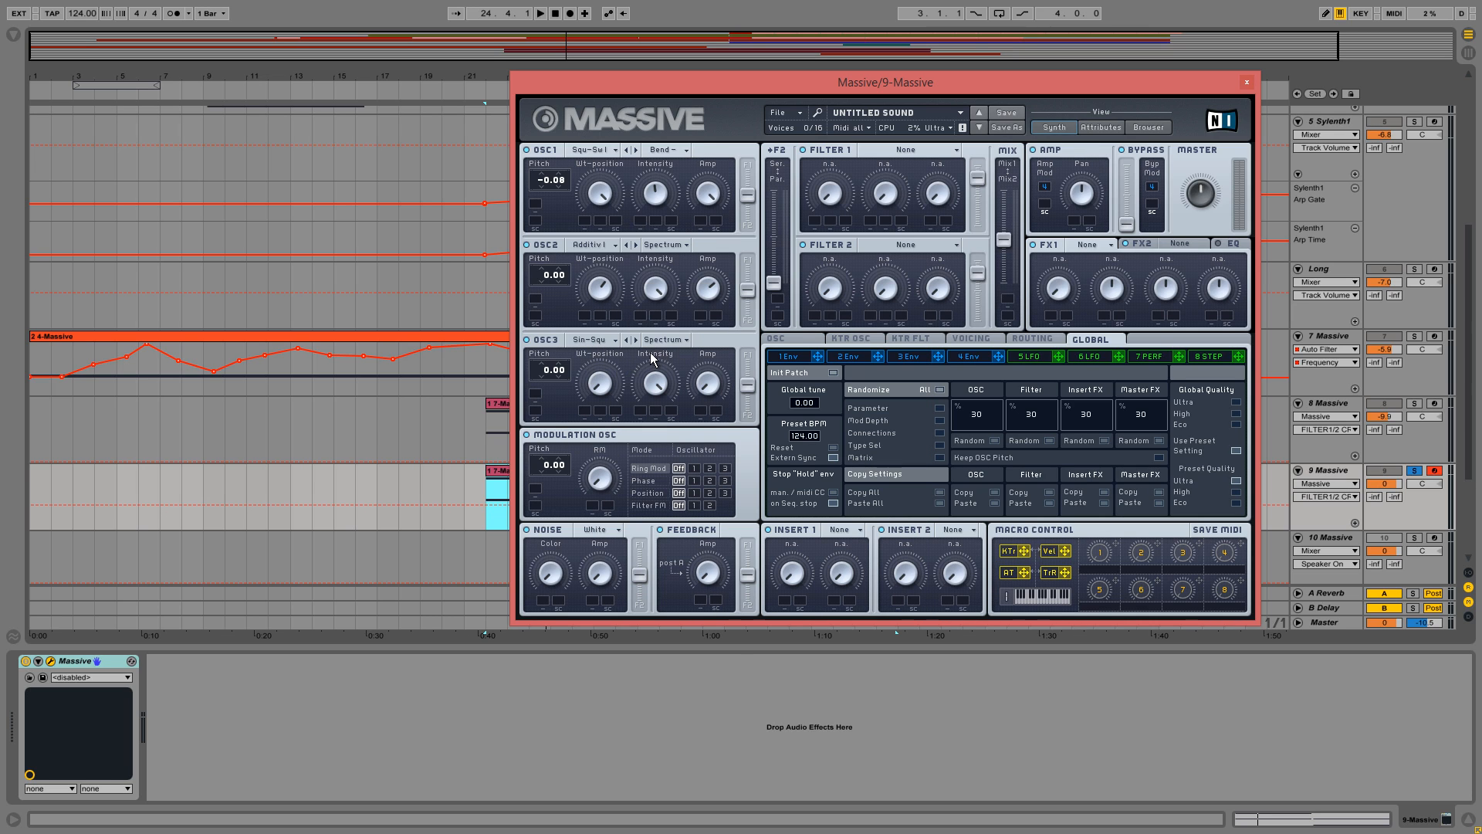
{"action": "left_click", "coordinate": [610, 384]}
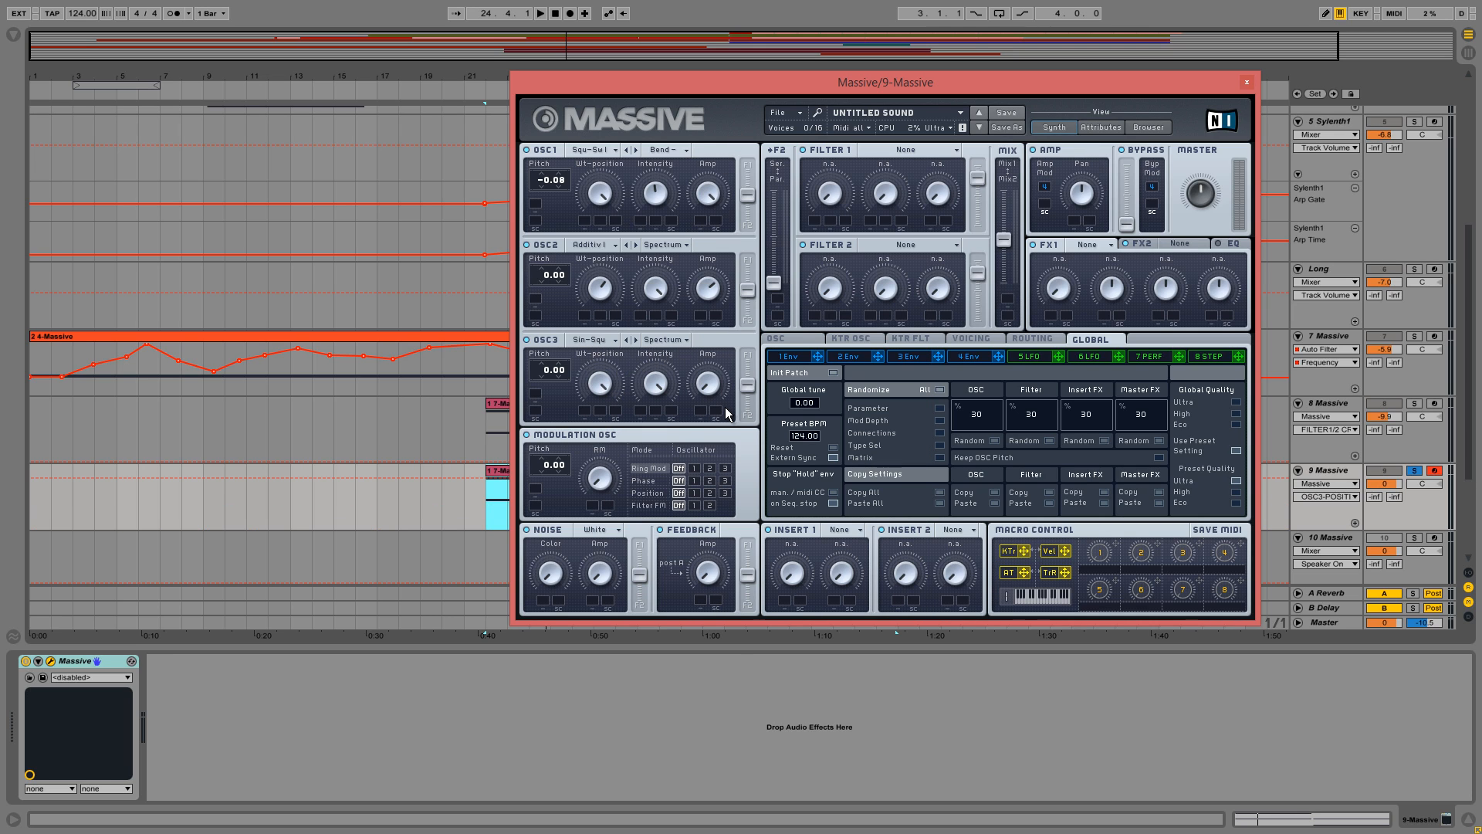
{"action": "left_click", "coordinate": [707, 384]}
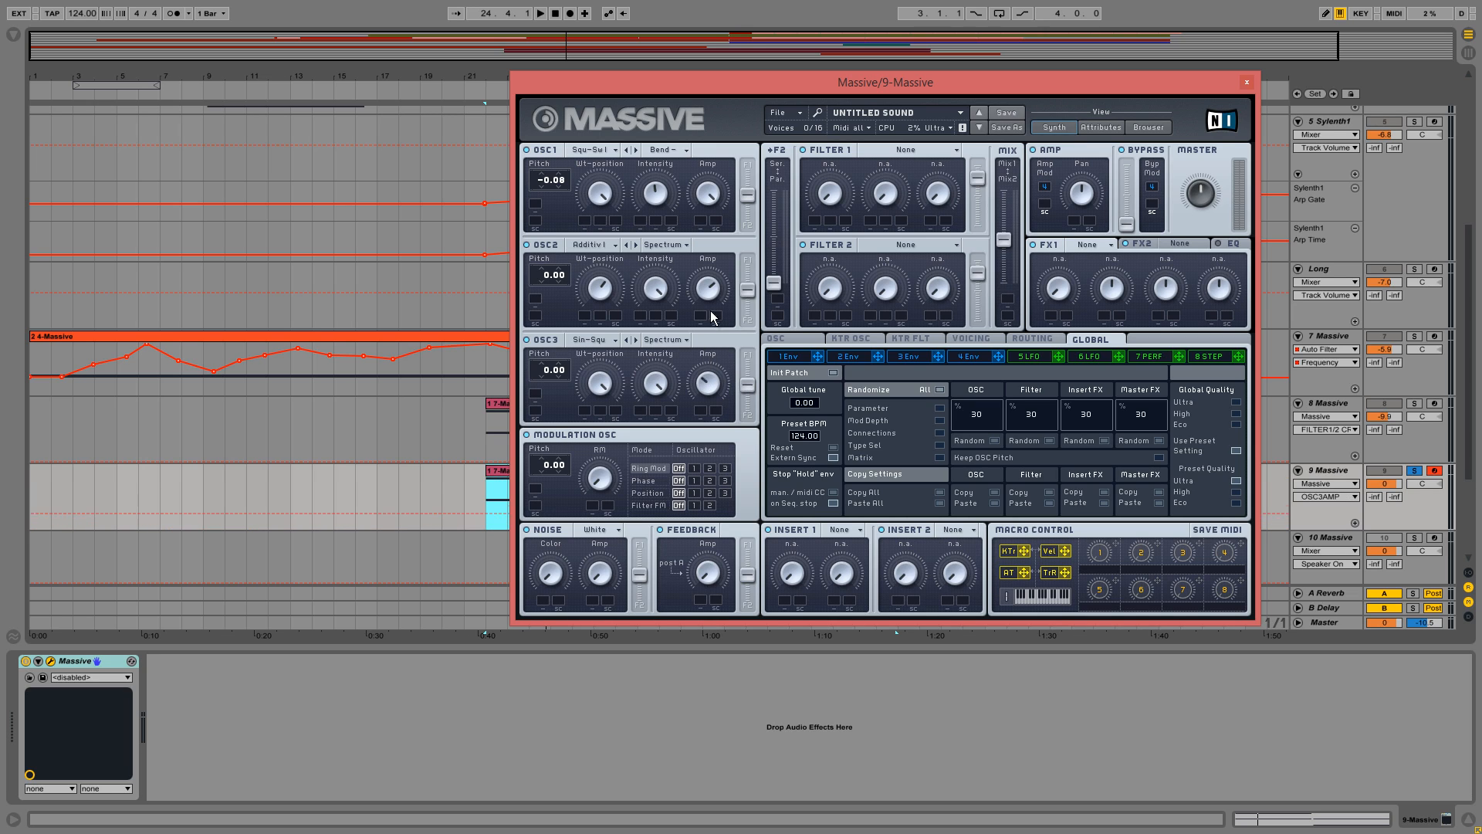
{"action": "left_click_drag", "start_coordinate": [714, 289], "coordinate": [718, 277]}
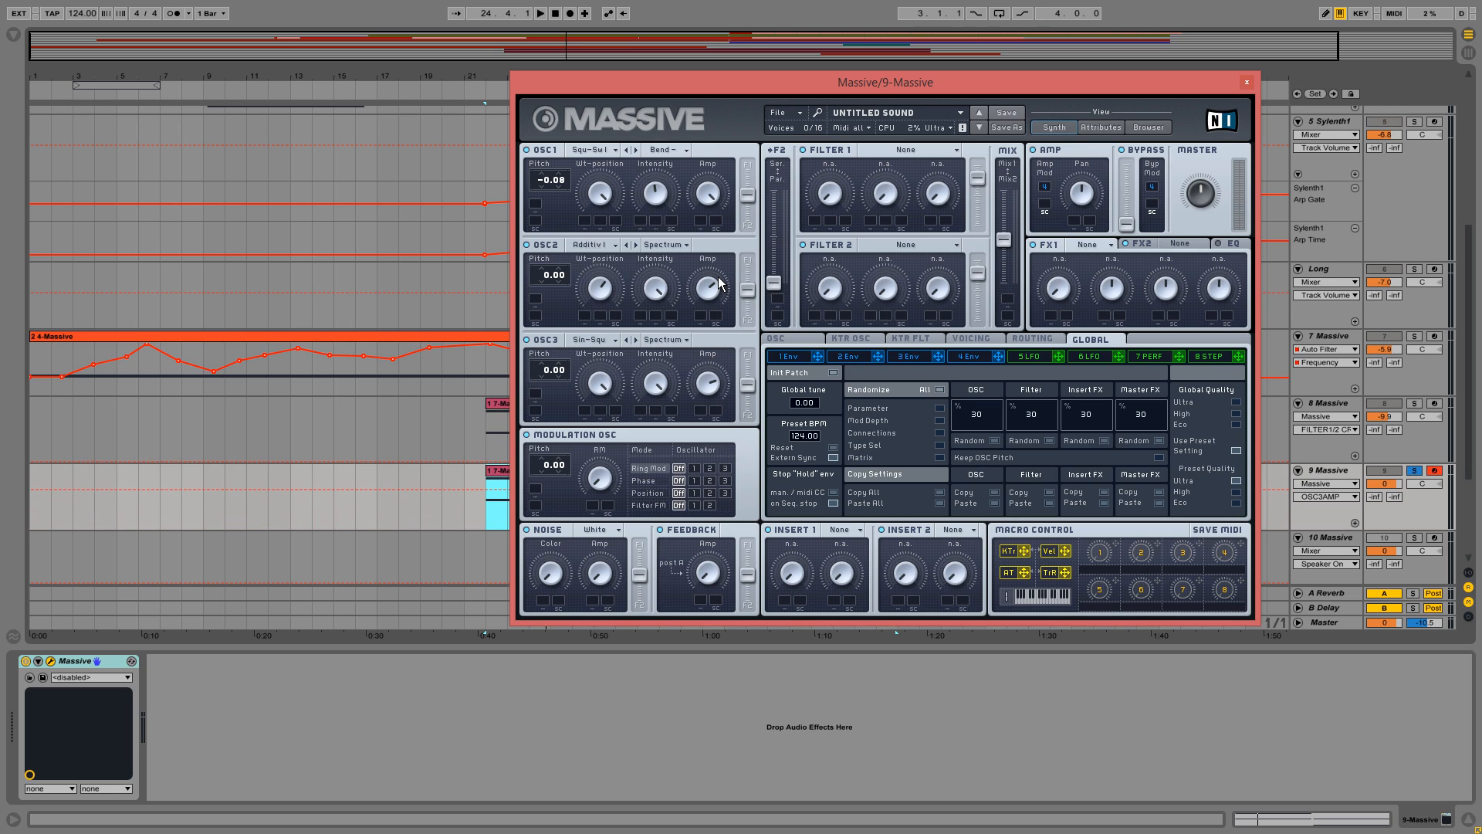
{"action": "left_click", "coordinate": [450, 489]}
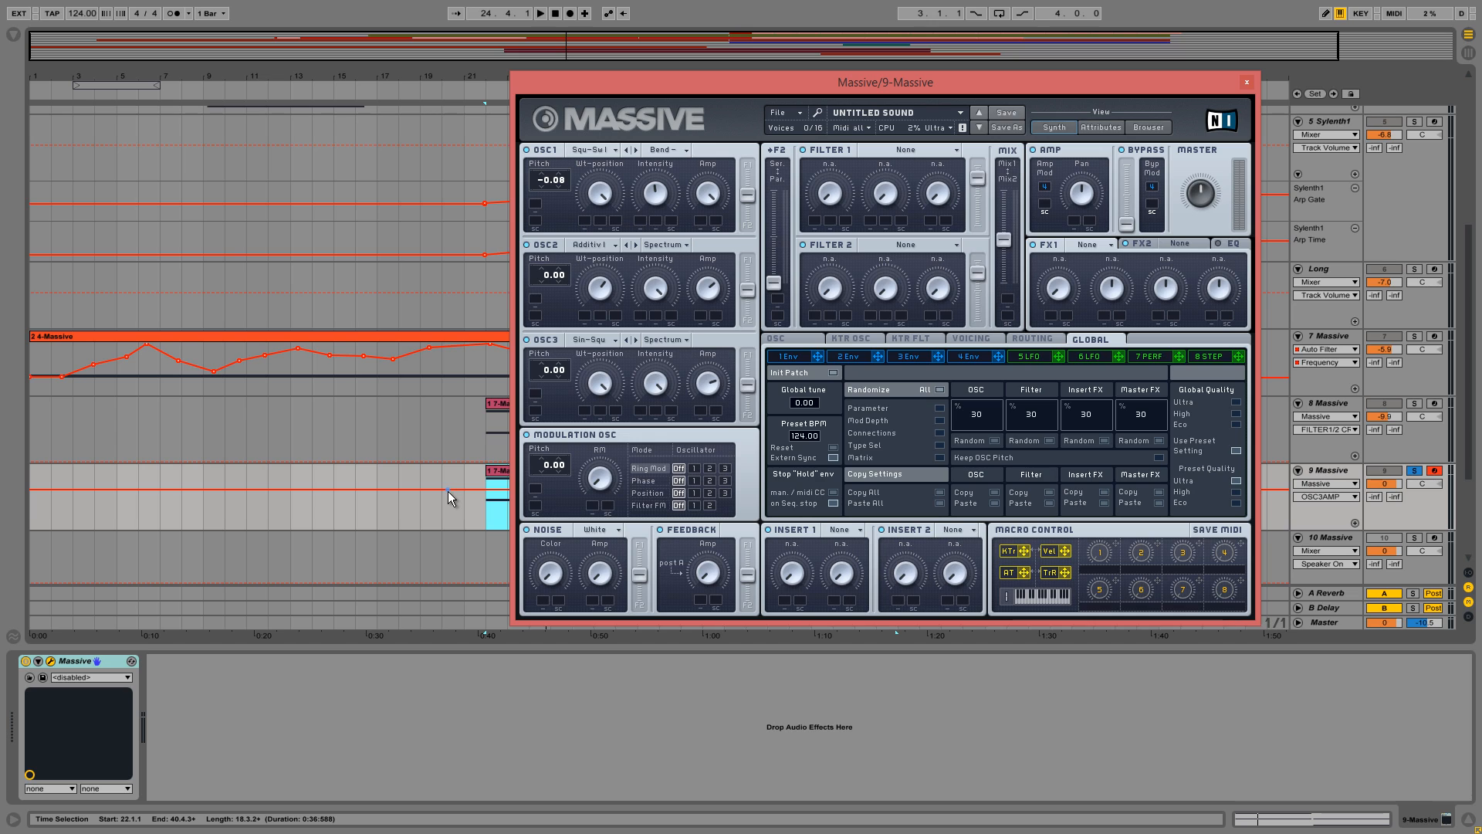
{"action": "left_click", "coordinate": [447, 490]}
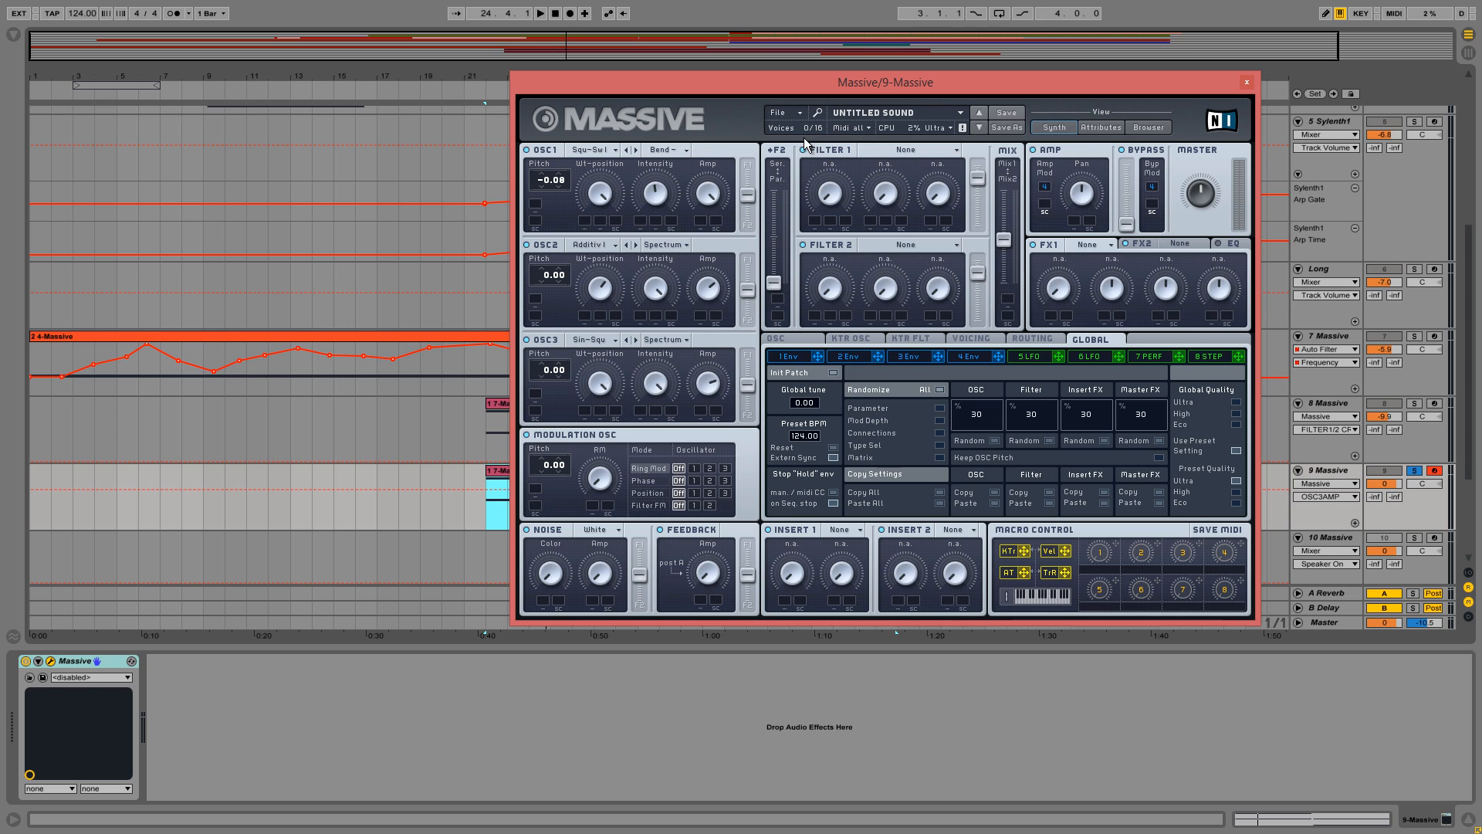
Step: Set Filter 2 to Lowpass 4, adjust its cutoff and resonance, and modulate the resonance with the TrR macro source
{"action": "left_click", "coordinate": [884, 243]}
{"action": "left_click", "coordinate": [866, 263]}
{"action": "left_click", "coordinate": [835, 298]}
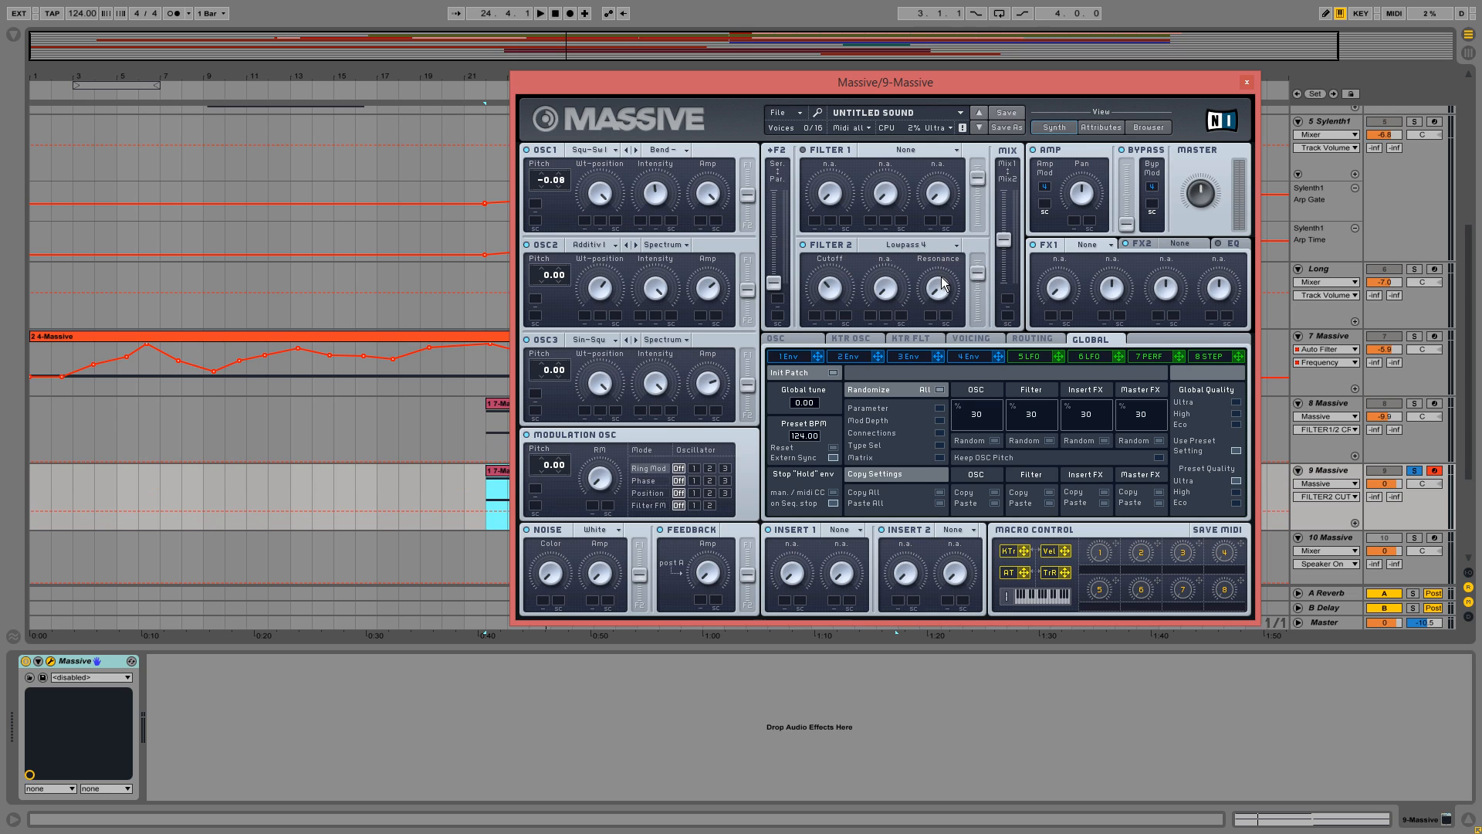
{"action": "left_click", "coordinate": [954, 307]}
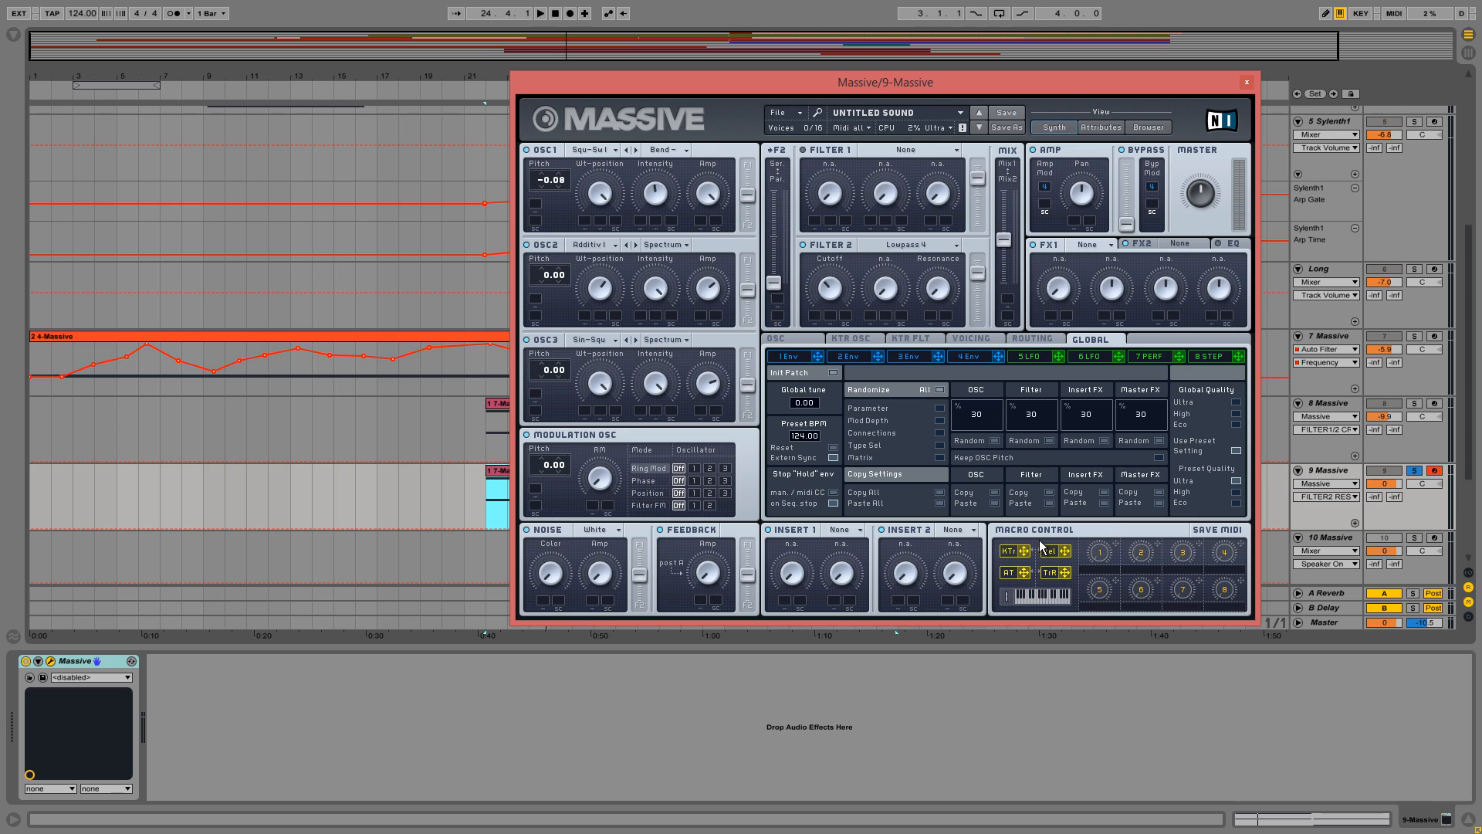
{"action": "left_click_drag", "start_coordinate": [1065, 572], "coordinate": [930, 286]}
Step: Modulate Filter 2's cutoff with 5 LFO, using the Fall 3 curve, a slightly lowered XFade and a slower rate
{"action": "left_click", "coordinate": [1038, 358]}
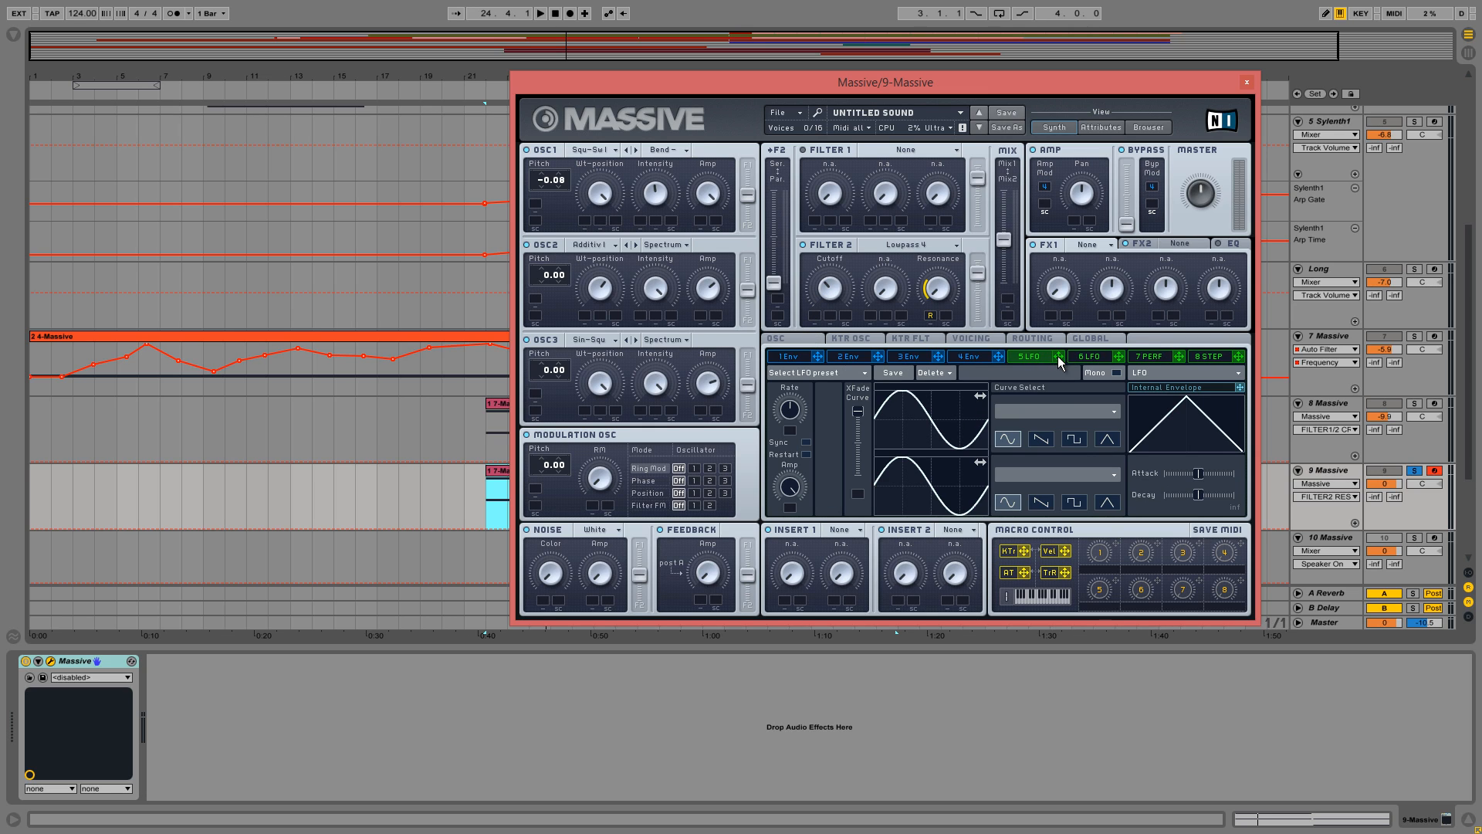
{"action": "left_click_drag", "start_coordinate": [1057, 355], "coordinate": [829, 312]}
{"action": "left_click", "coordinate": [1012, 412]}
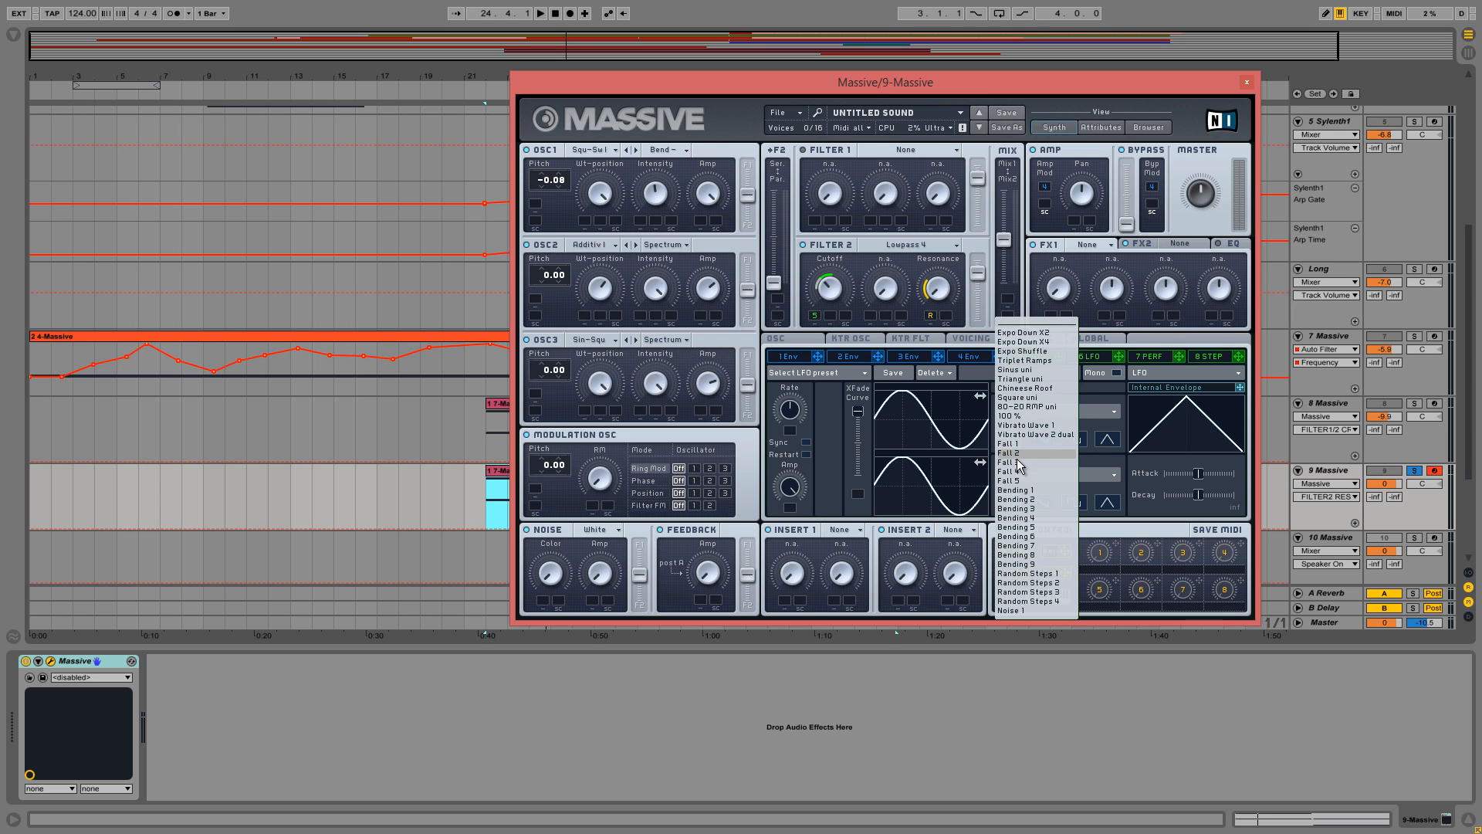
{"action": "left_click", "coordinate": [1012, 461]}
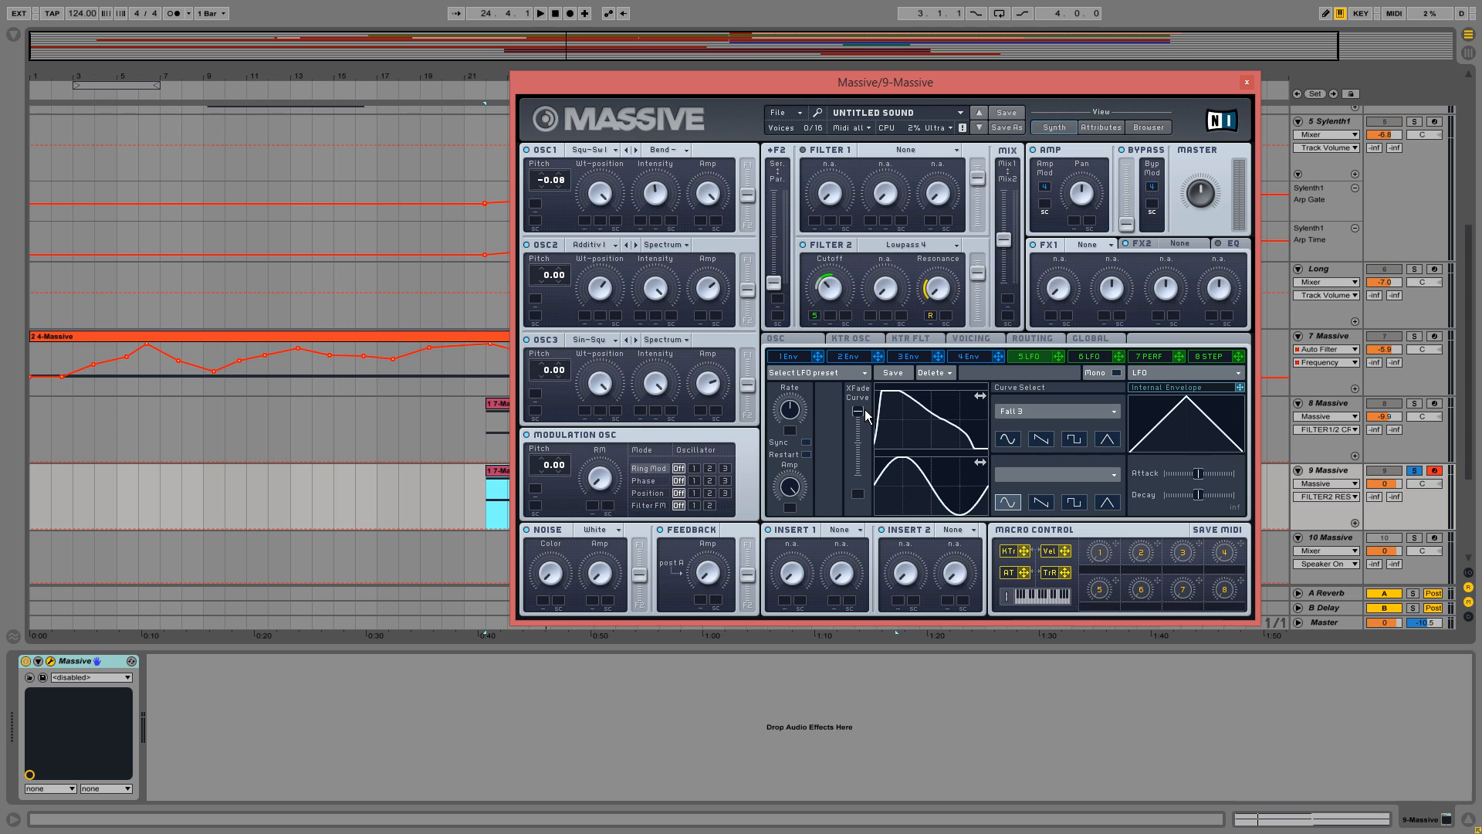
{"action": "mouse_move", "coordinate": [864, 416]}
{"action": "left_mouse_down"}
{"action": "mouse_move", "coordinate": [862, 447]}
{"action": "mouse_move", "coordinate": [860, 432]}
{"action": "left_mouse_up"}
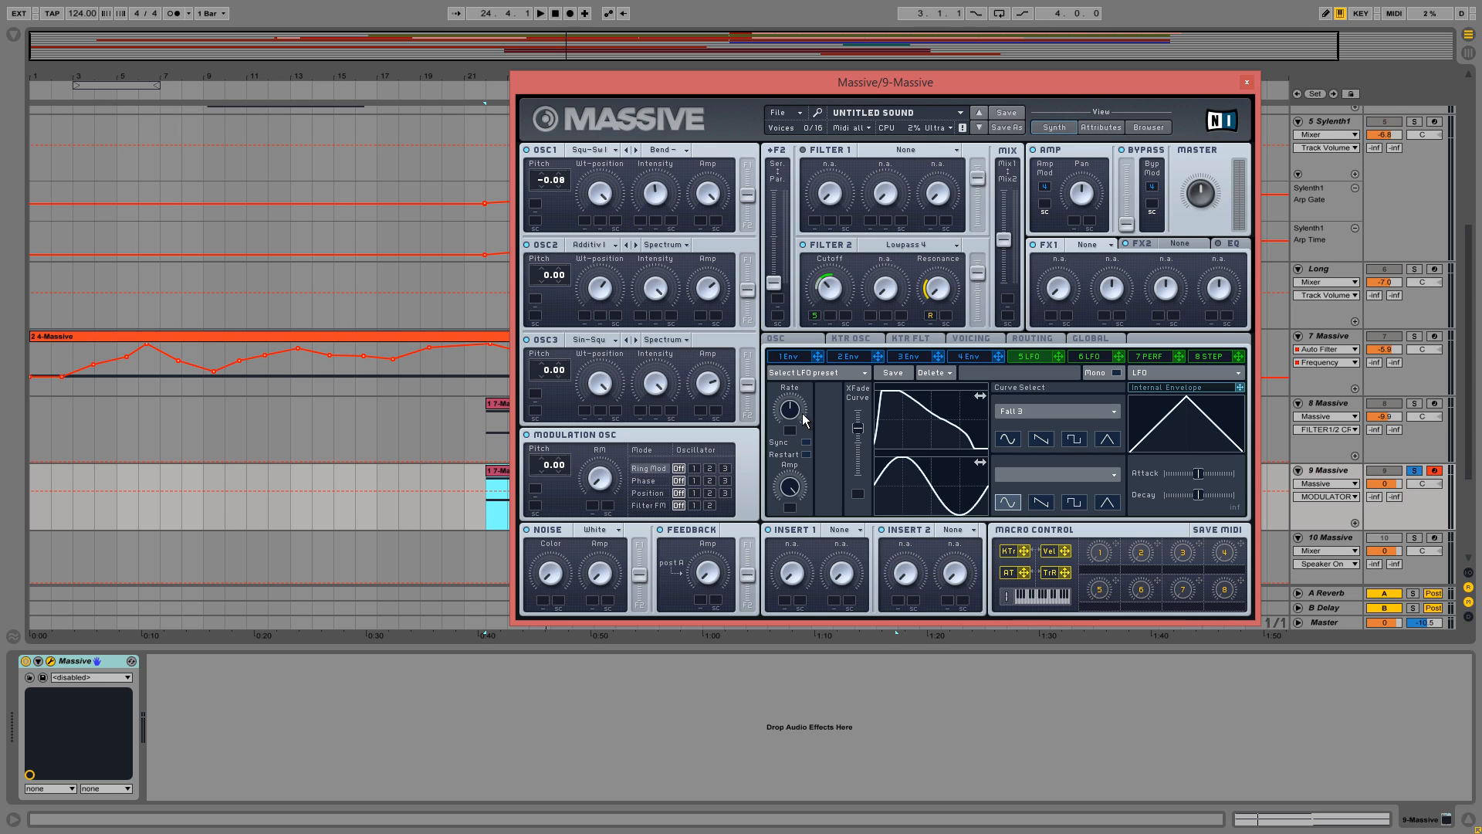
{"action": "left_click_drag", "start_coordinate": [795, 412], "coordinate": [801, 437]}
{"action": "left_click_drag", "start_coordinate": [795, 492], "coordinate": [810, 557]}
Step: Assign 5 LFO to modulate oscillator 2's Wt-position and Amp
{"action": "left_click_drag", "start_coordinate": [1057, 355], "coordinate": [583, 301]}
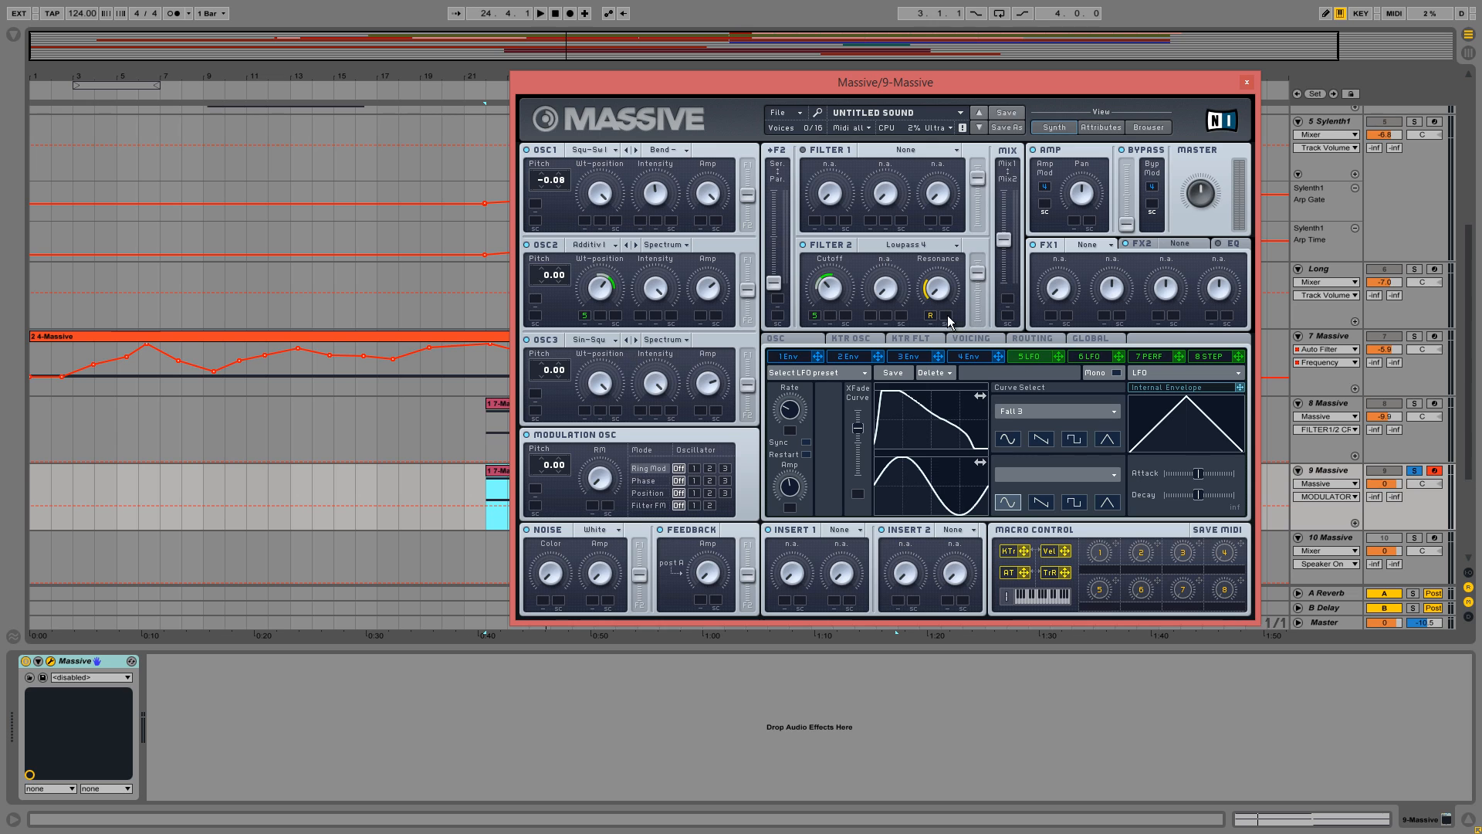
{"action": "left_click_drag", "start_coordinate": [1058, 356], "coordinate": [703, 308]}
Step: Set the modulation oscillator's pitch to -12.00 and ring-modulate oscillator 2 with the RM amount at about two-thirds
{"action": "left_click_drag", "start_coordinate": [535, 466], "coordinate": [606, 494]}
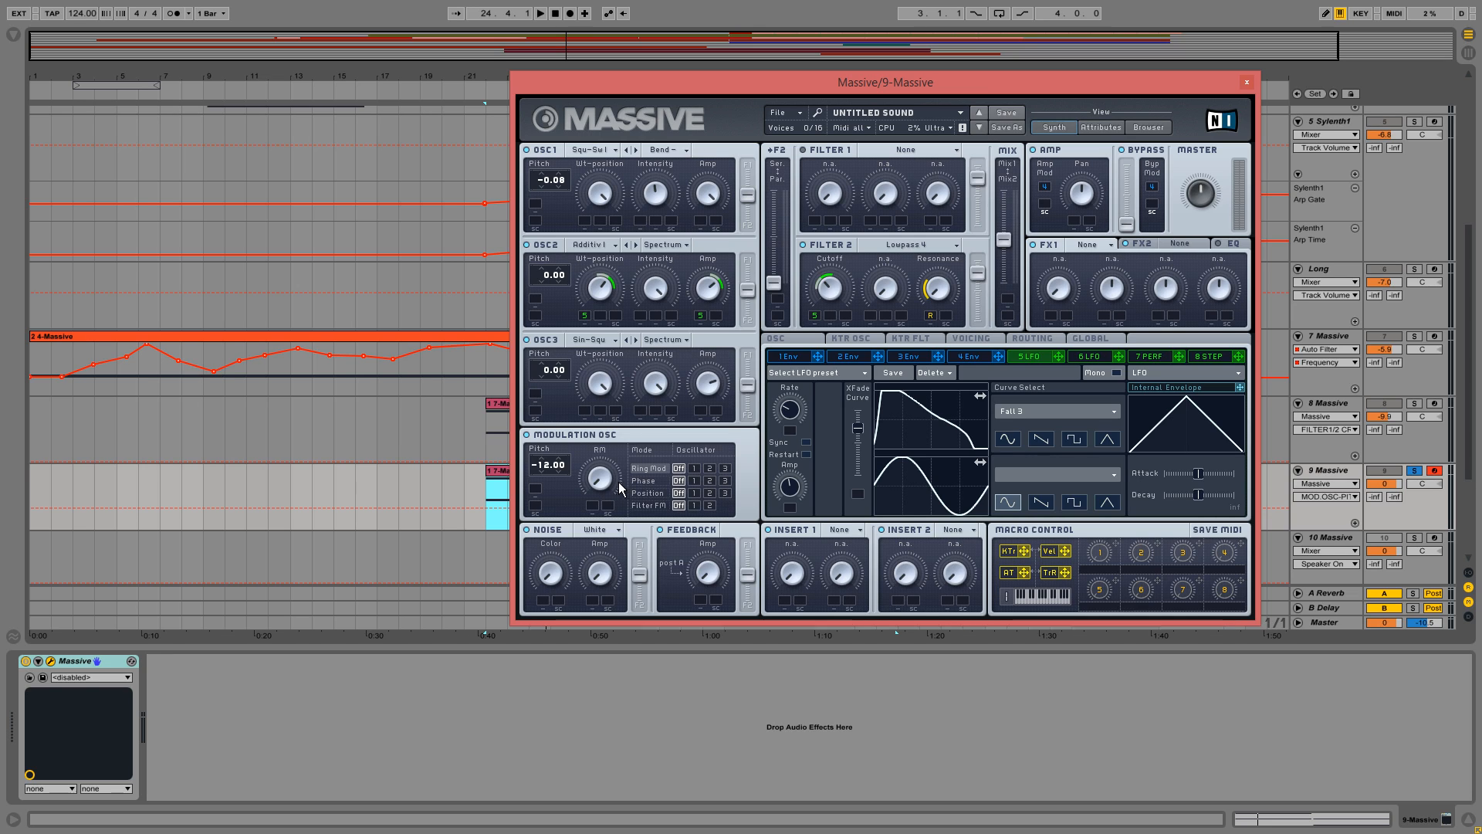
{"action": "left_click", "coordinate": [708, 468]}
{"action": "left_click_drag", "start_coordinate": [605, 476], "coordinate": [673, 378]}
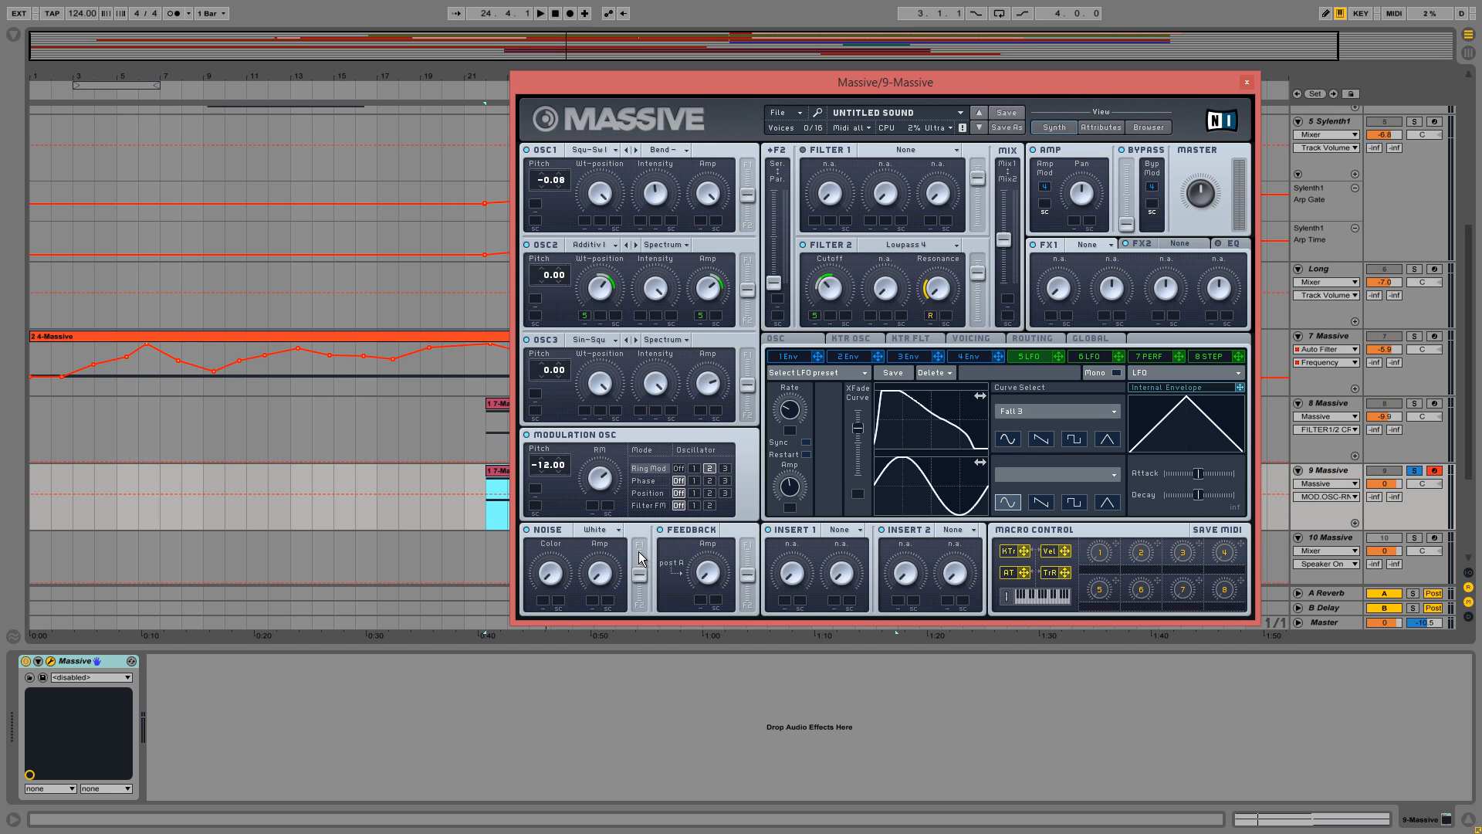
Step: Apply the modulation oscillator's phase modulation to oscillator 3 with the Phase amount at about two-thirds
{"action": "left_click", "coordinate": [724, 484]}
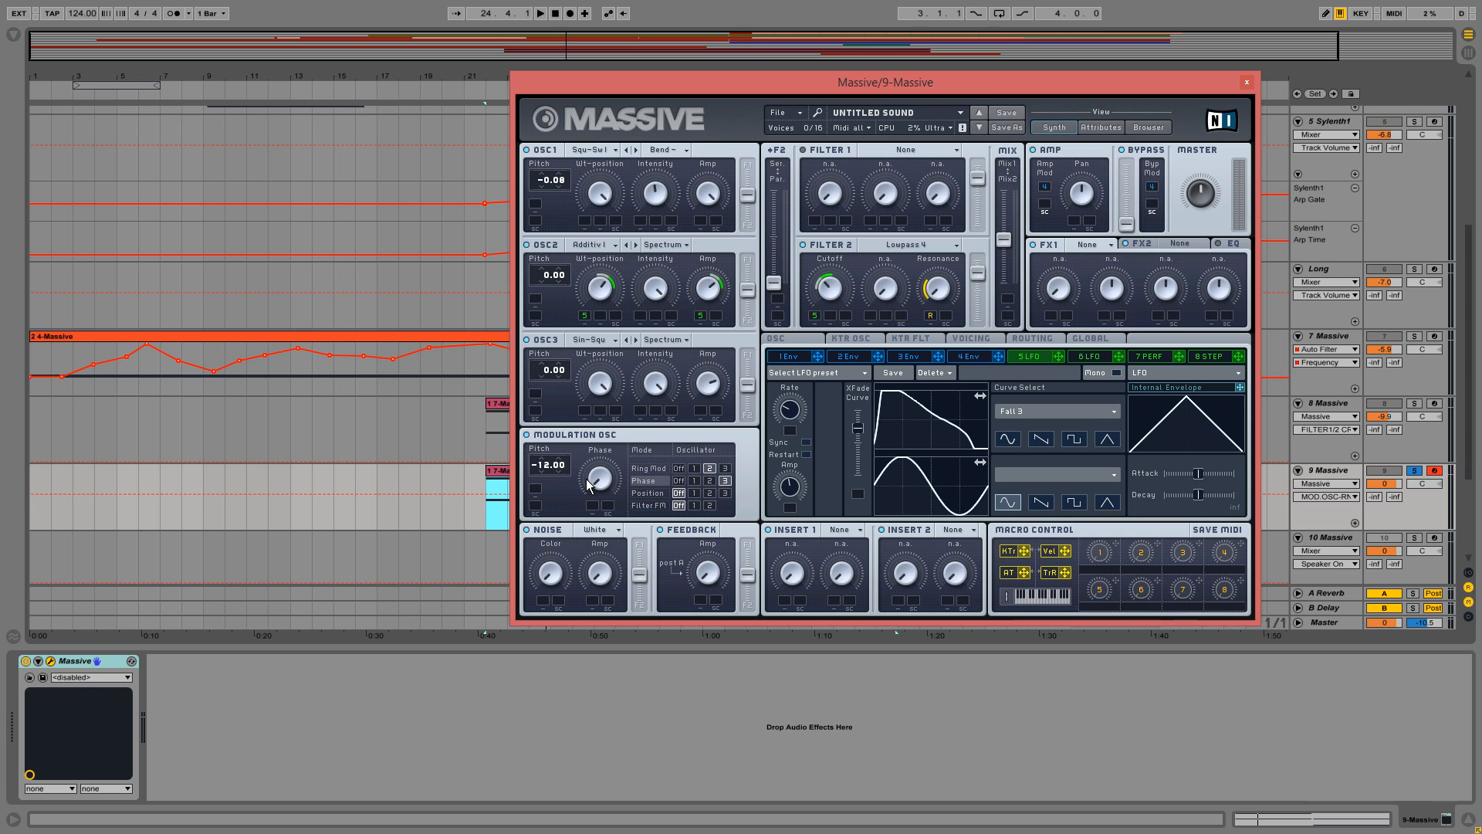
{"action": "left_click_drag", "start_coordinate": [588, 478], "coordinate": [633, 374]}
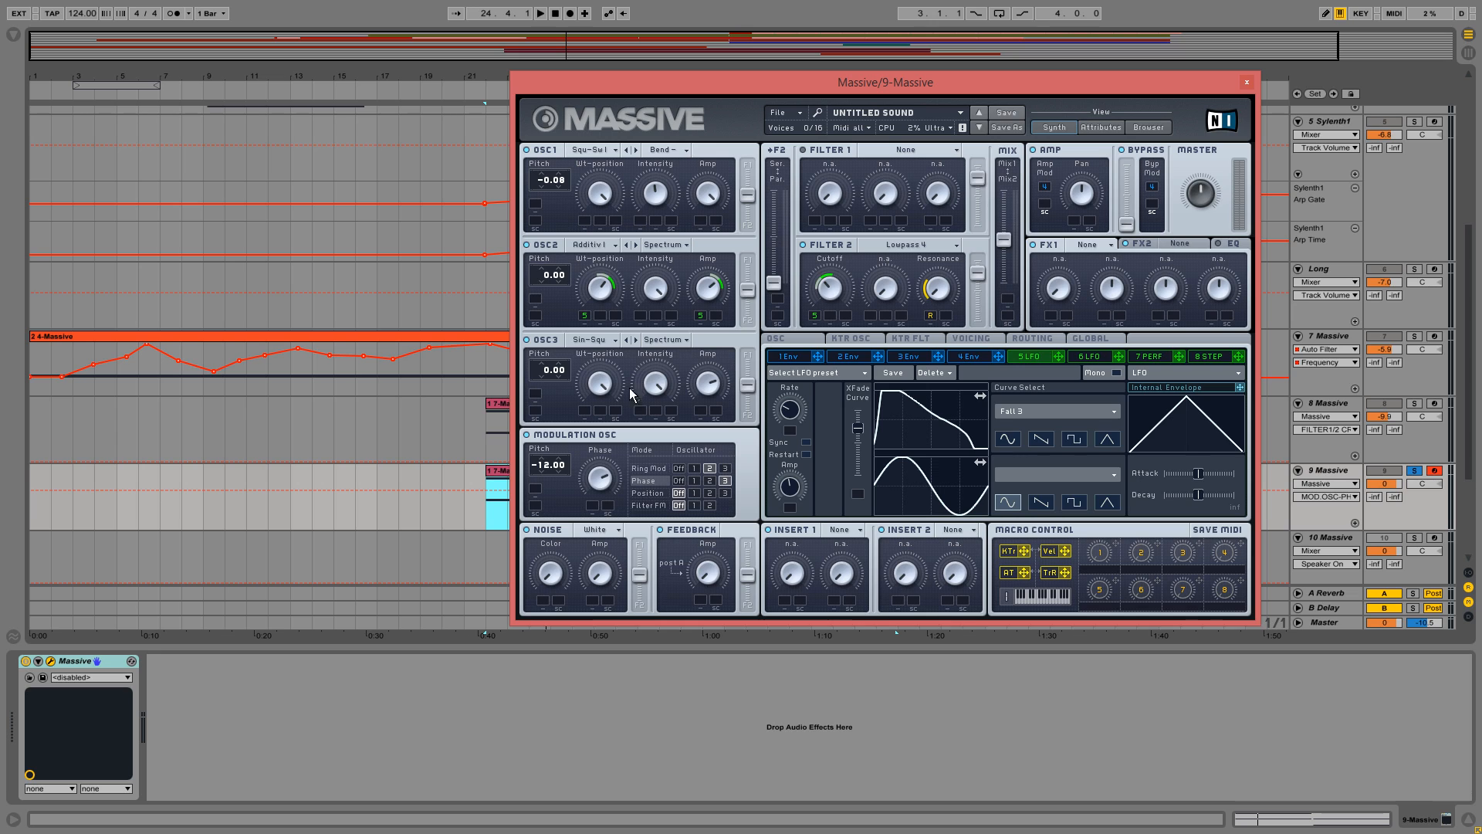
{"action": "left_click_drag", "start_coordinate": [594, 479], "coordinate": [601, 491]}
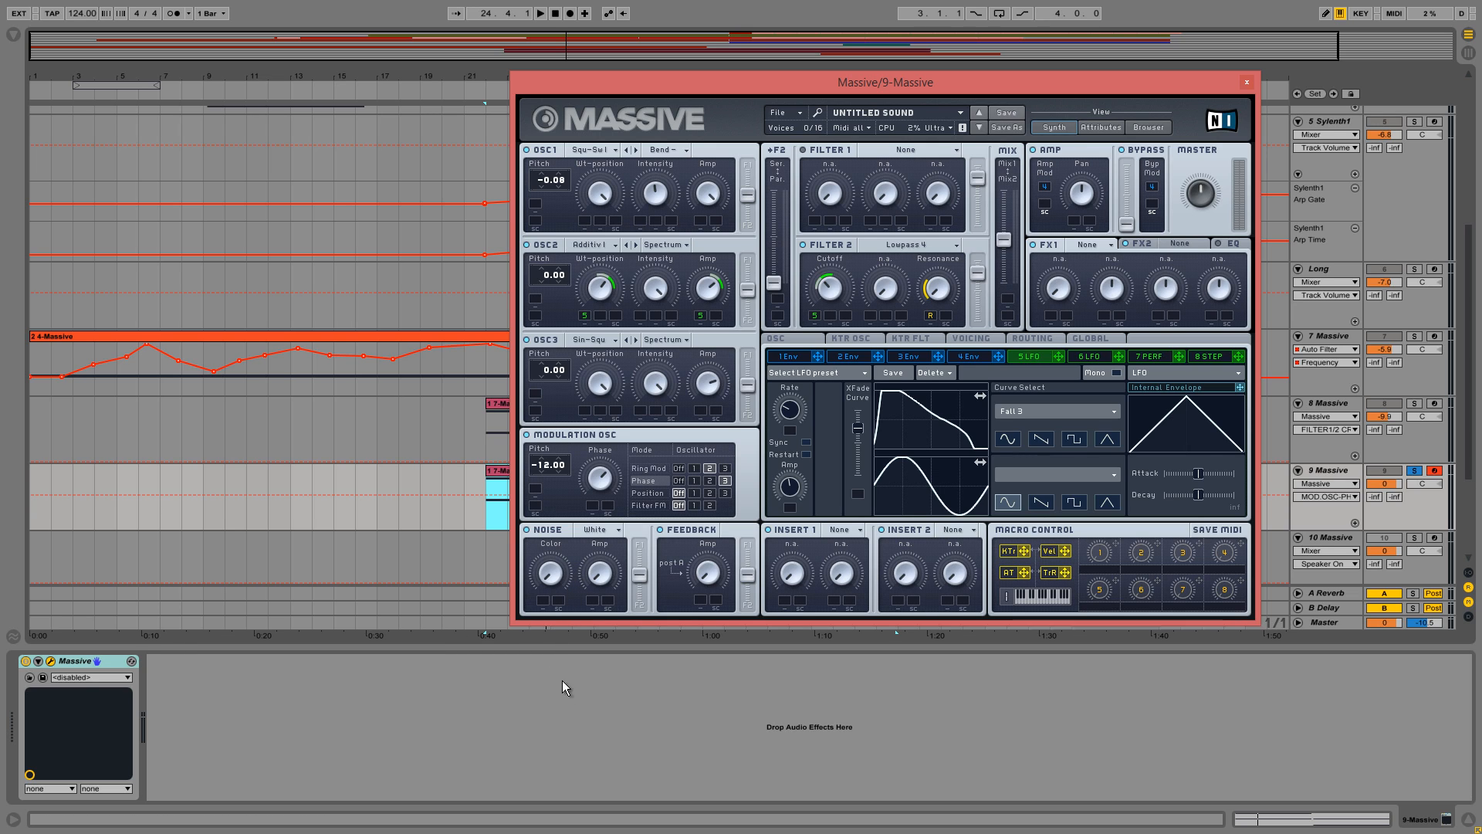
Step: Route the noise oscillator fully to Filter 2, switch its type to Bright Noise and raise its Amp to about one-third
{"action": "left_click_drag", "start_coordinate": [639, 574], "coordinate": [624, 594]}
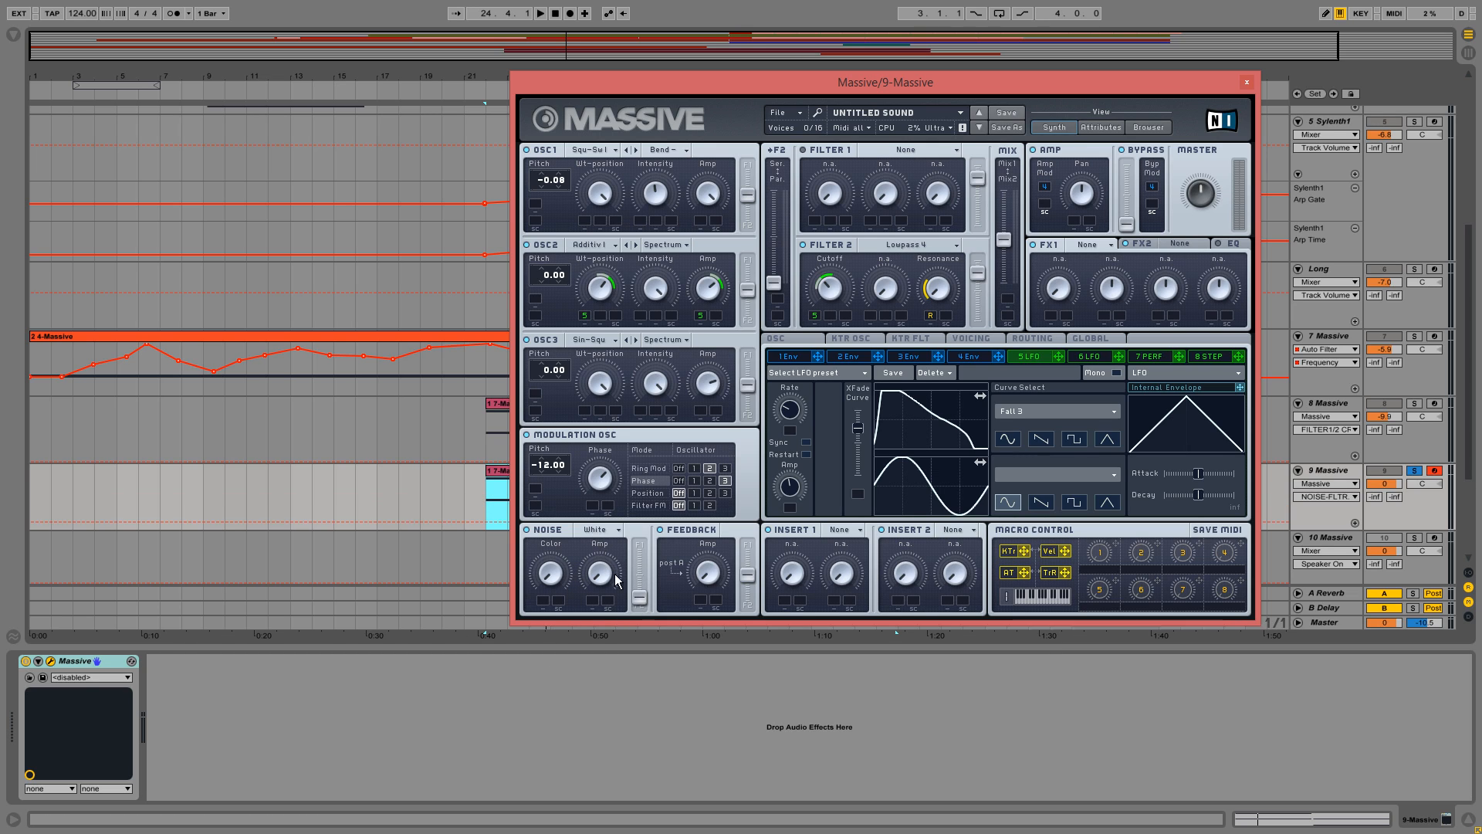
{"action": "left_click", "coordinate": [599, 529]}
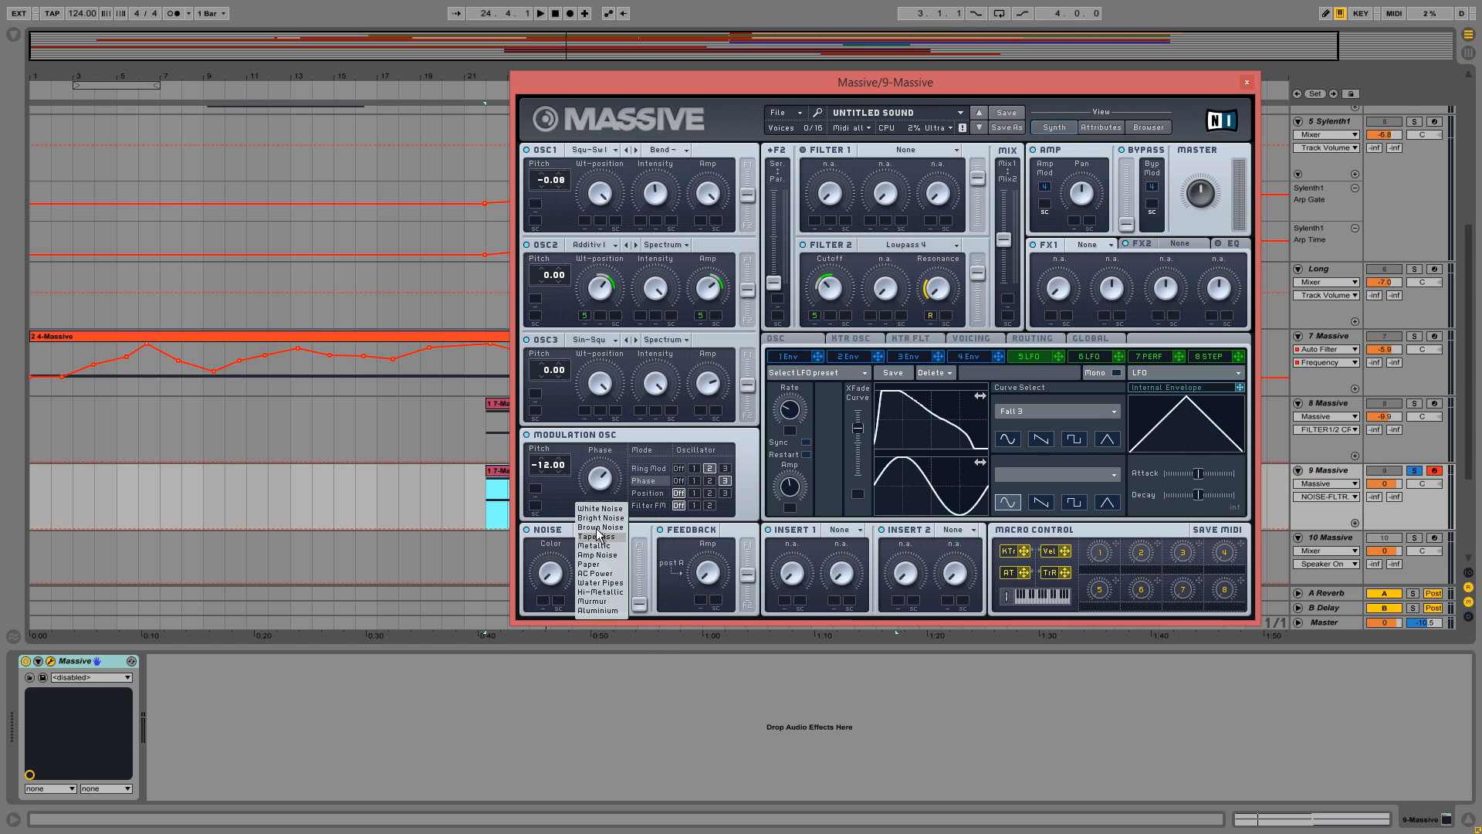
{"action": "left_click", "coordinate": [602, 529]}
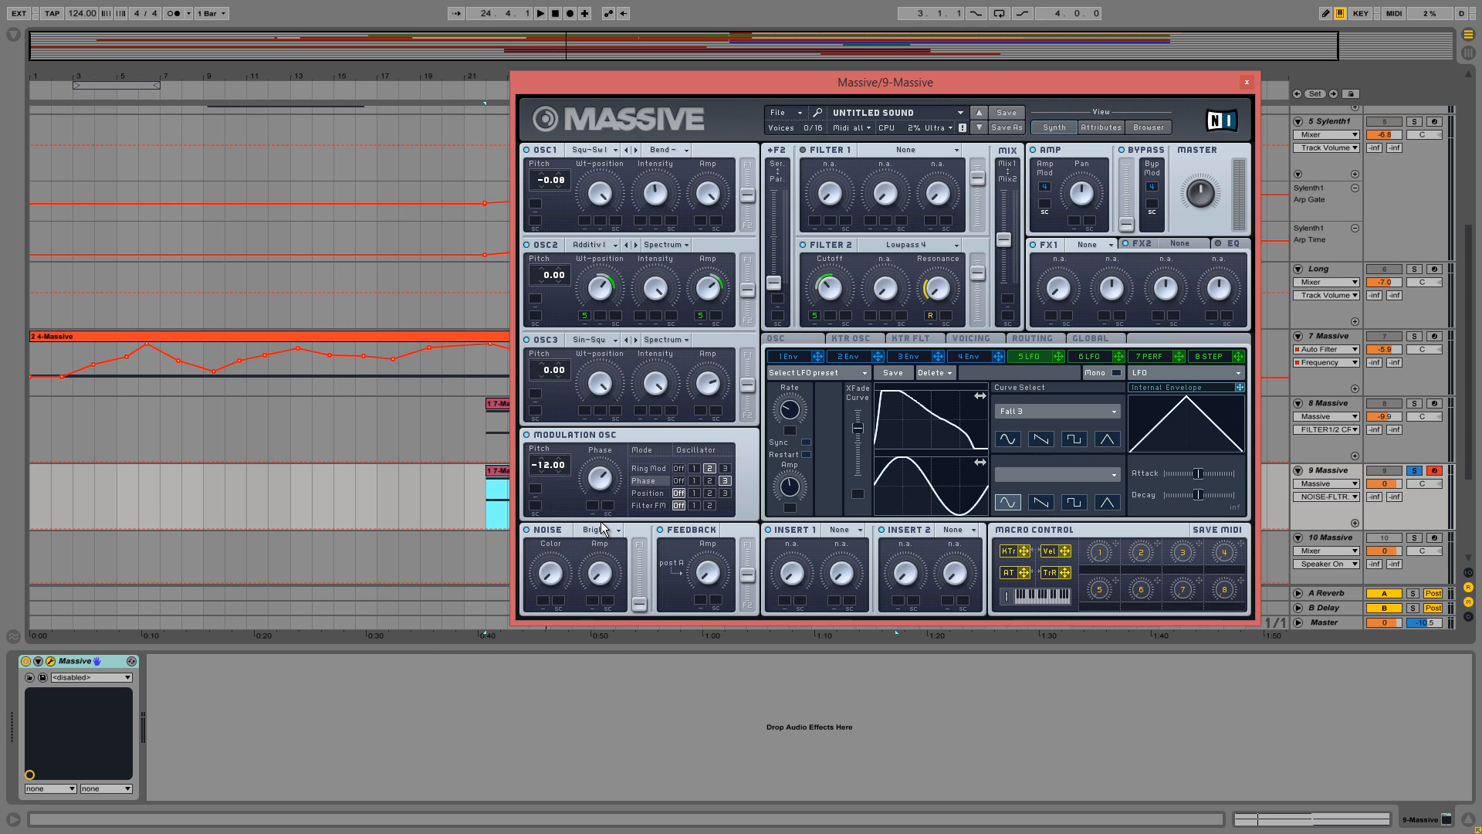
{"action": "left_click", "coordinate": [603, 572]}
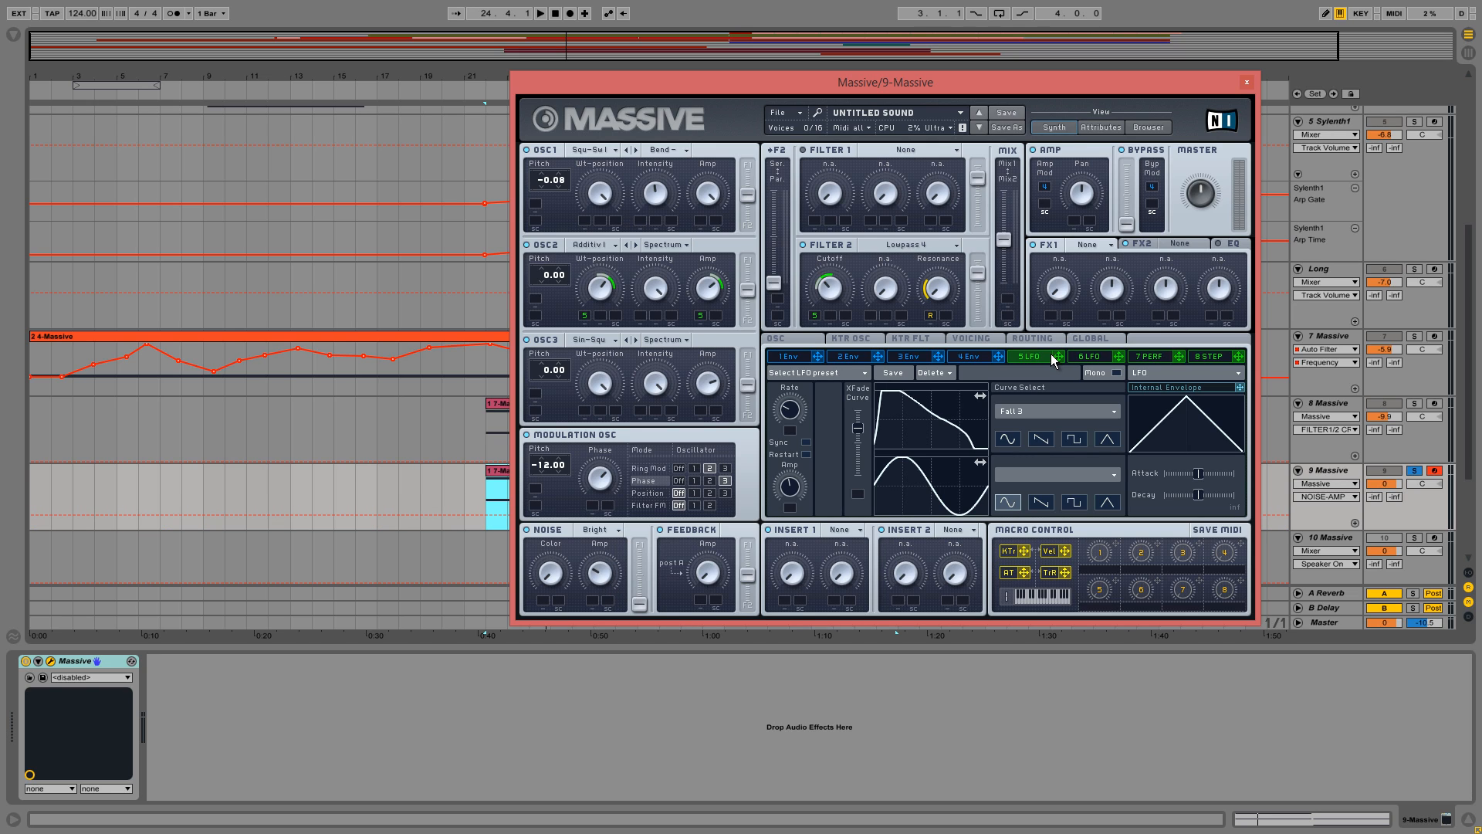
Step: Modulate the noise Amp with 6 LFO and the noise Color with the TrR macro source
{"action": "left_click", "coordinate": [1082, 355]}
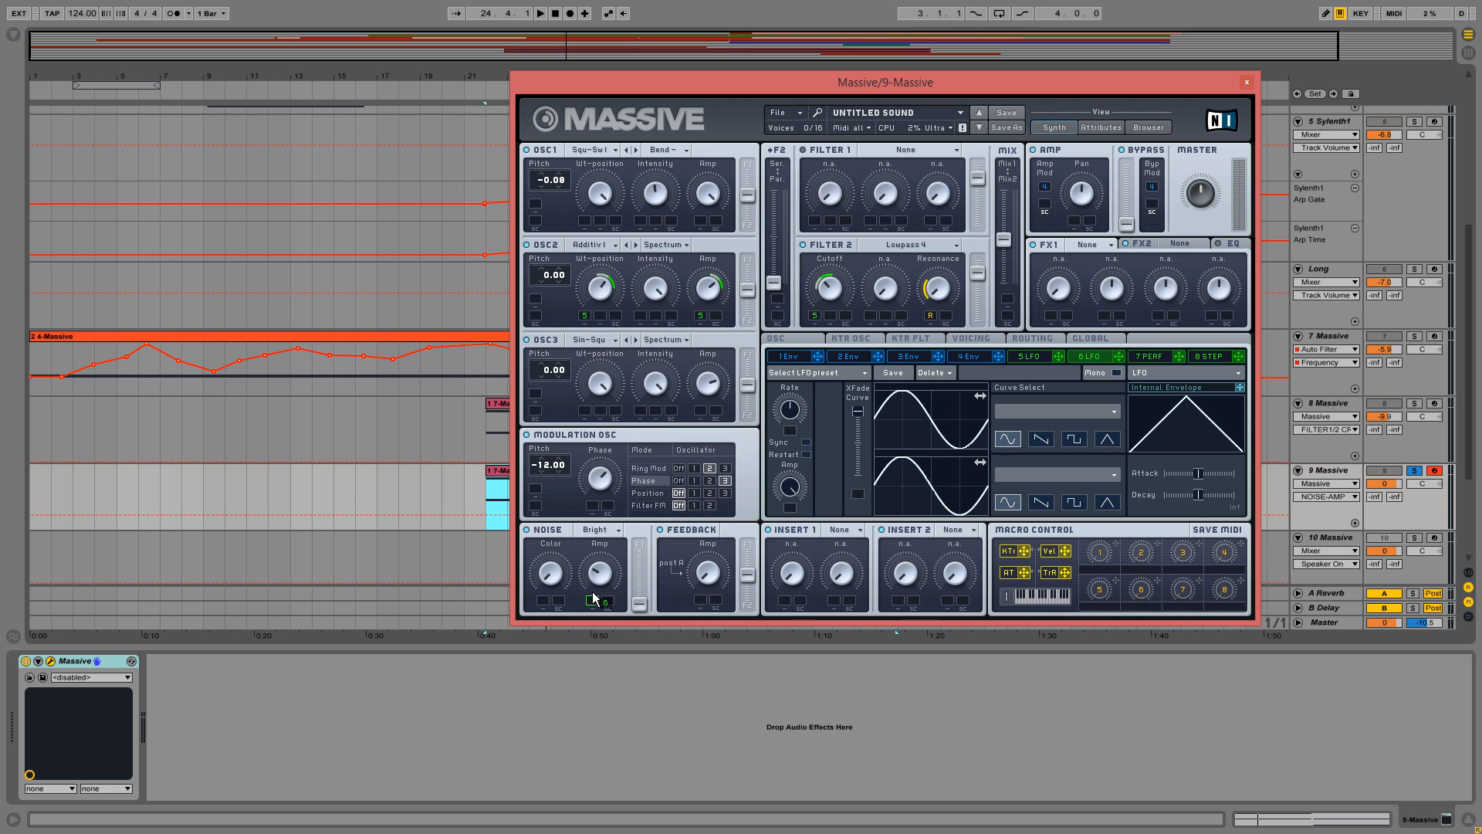
{"action": "left_click_drag", "start_coordinate": [594, 598], "coordinate": [615, 562]}
{"action": "left_click", "coordinate": [551, 572]}
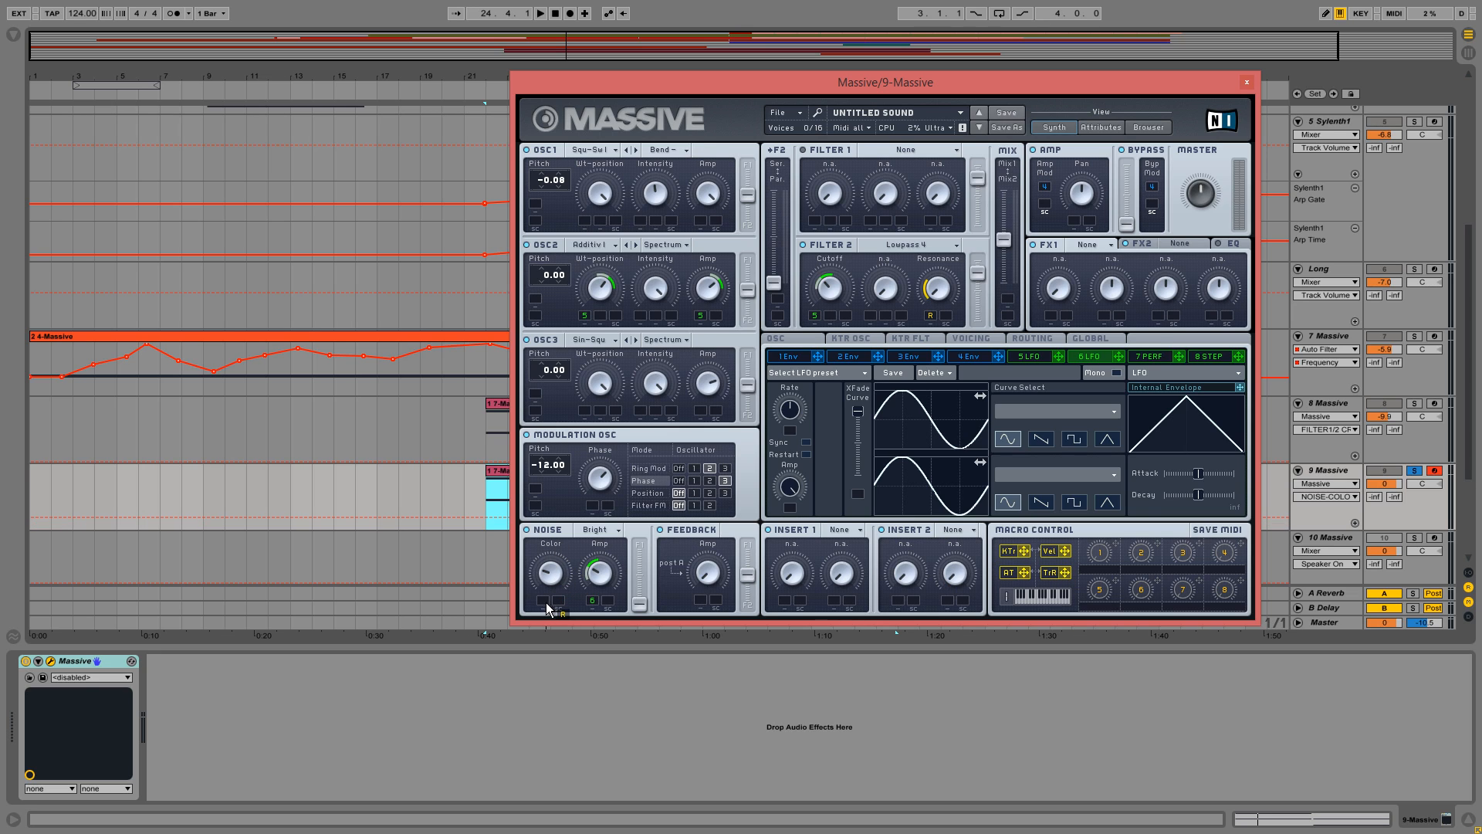
{"action": "left_click_drag", "start_coordinate": [546, 603], "coordinate": [565, 559]}
Step: Set 6 LFO's upper curve to Bending 5 and fine-tune its rate
{"action": "left_click", "coordinate": [1084, 410]}
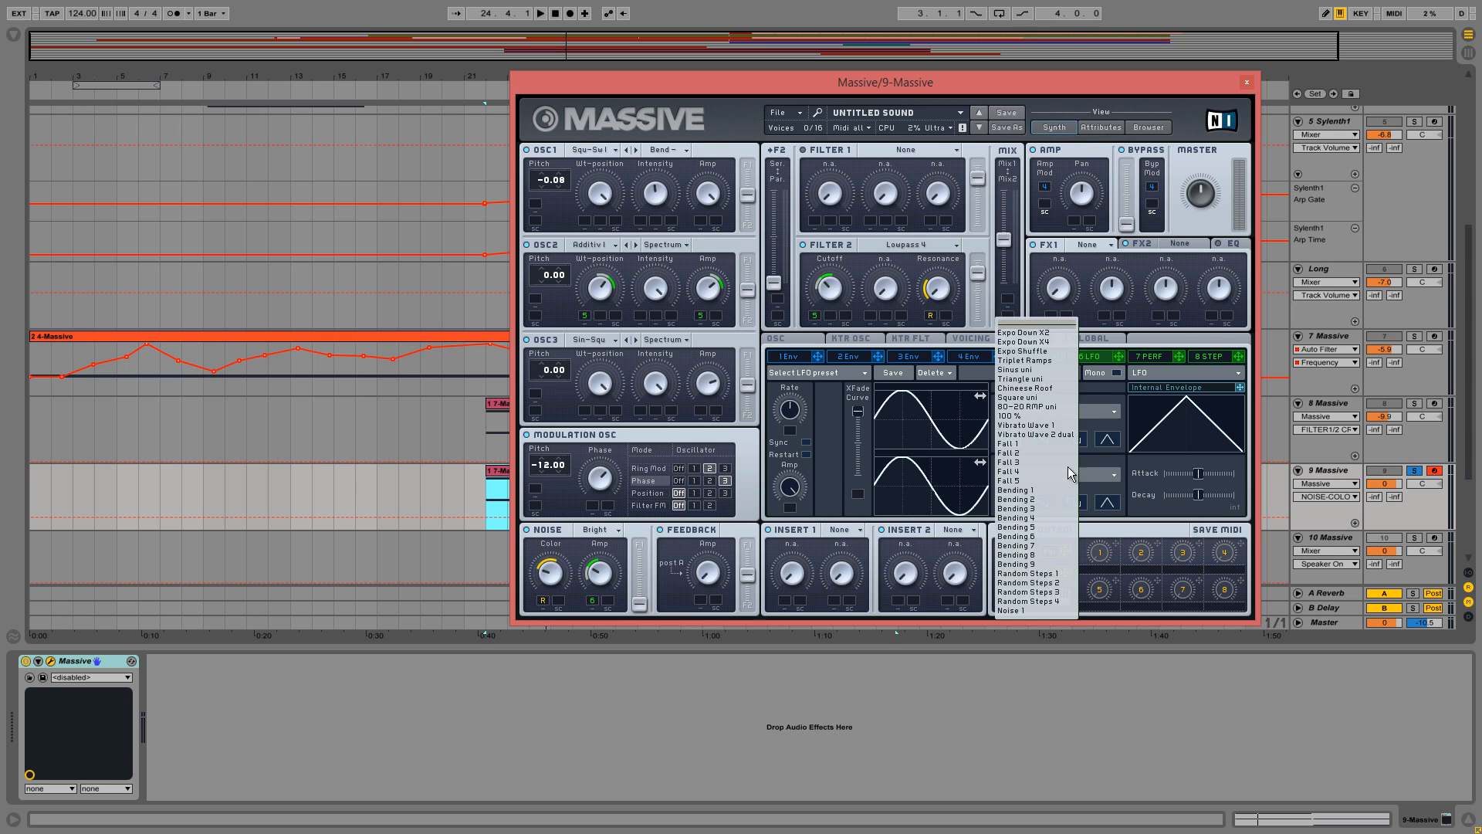
{"action": "left_click", "coordinate": [1029, 528]}
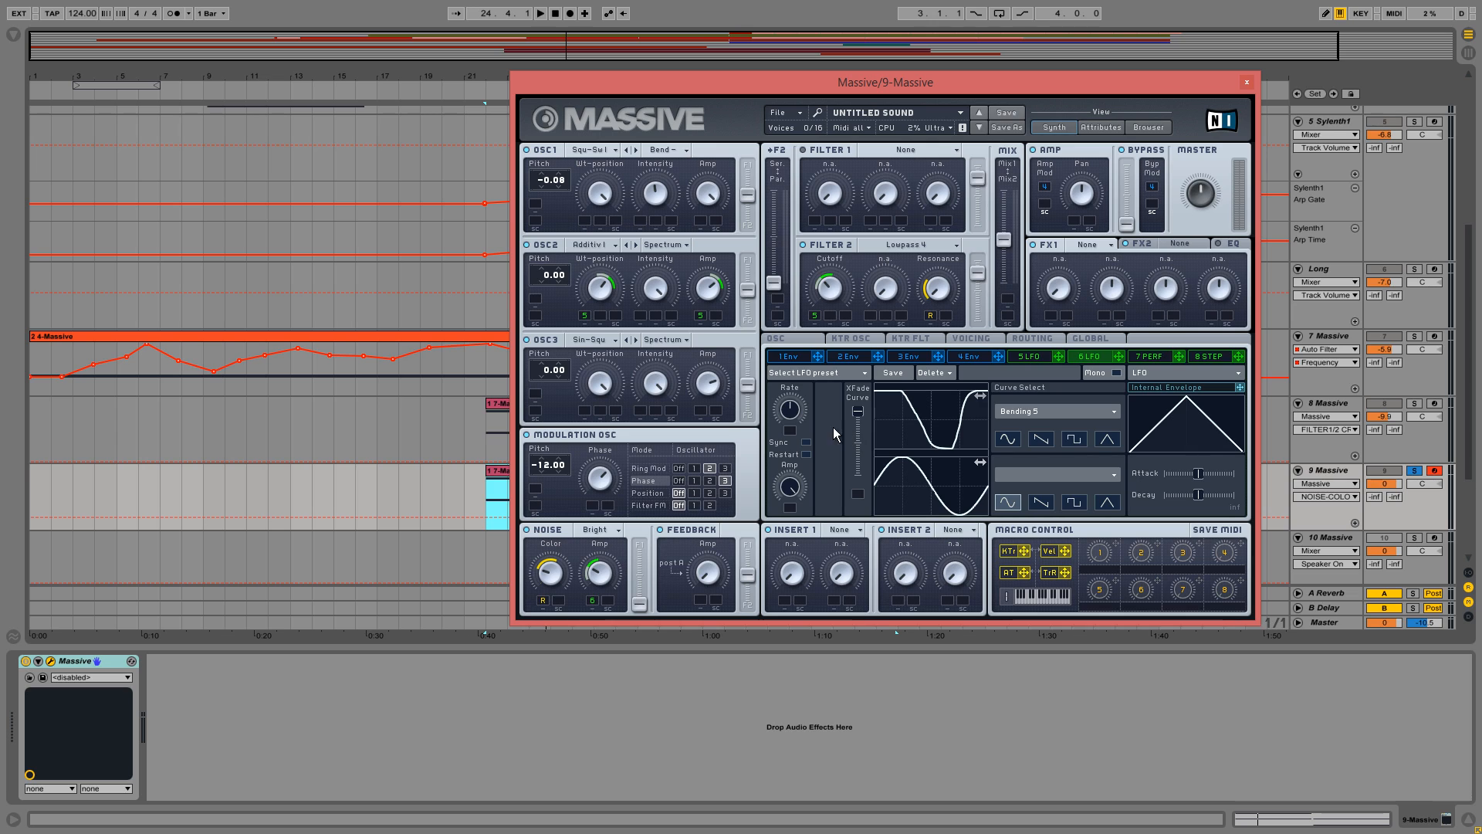
{"action": "left_click", "coordinate": [796, 429]}
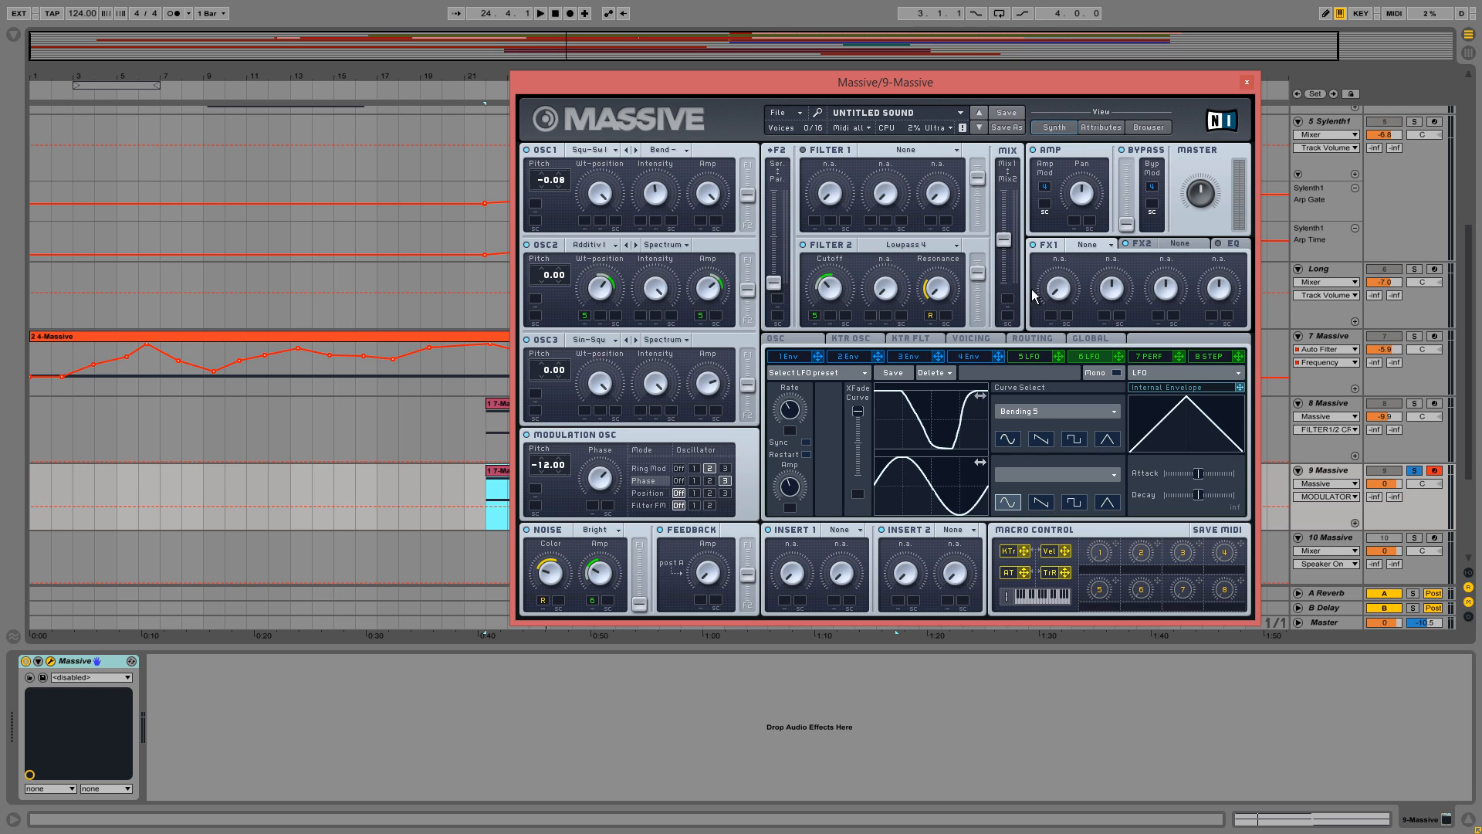
Step: Modulate Pan with TrR, and favour Filter 2 by moving Mix fully to Mix2 and lowering Filter 1's output to minimum
{"action": "left_click", "coordinate": [1081, 193]}
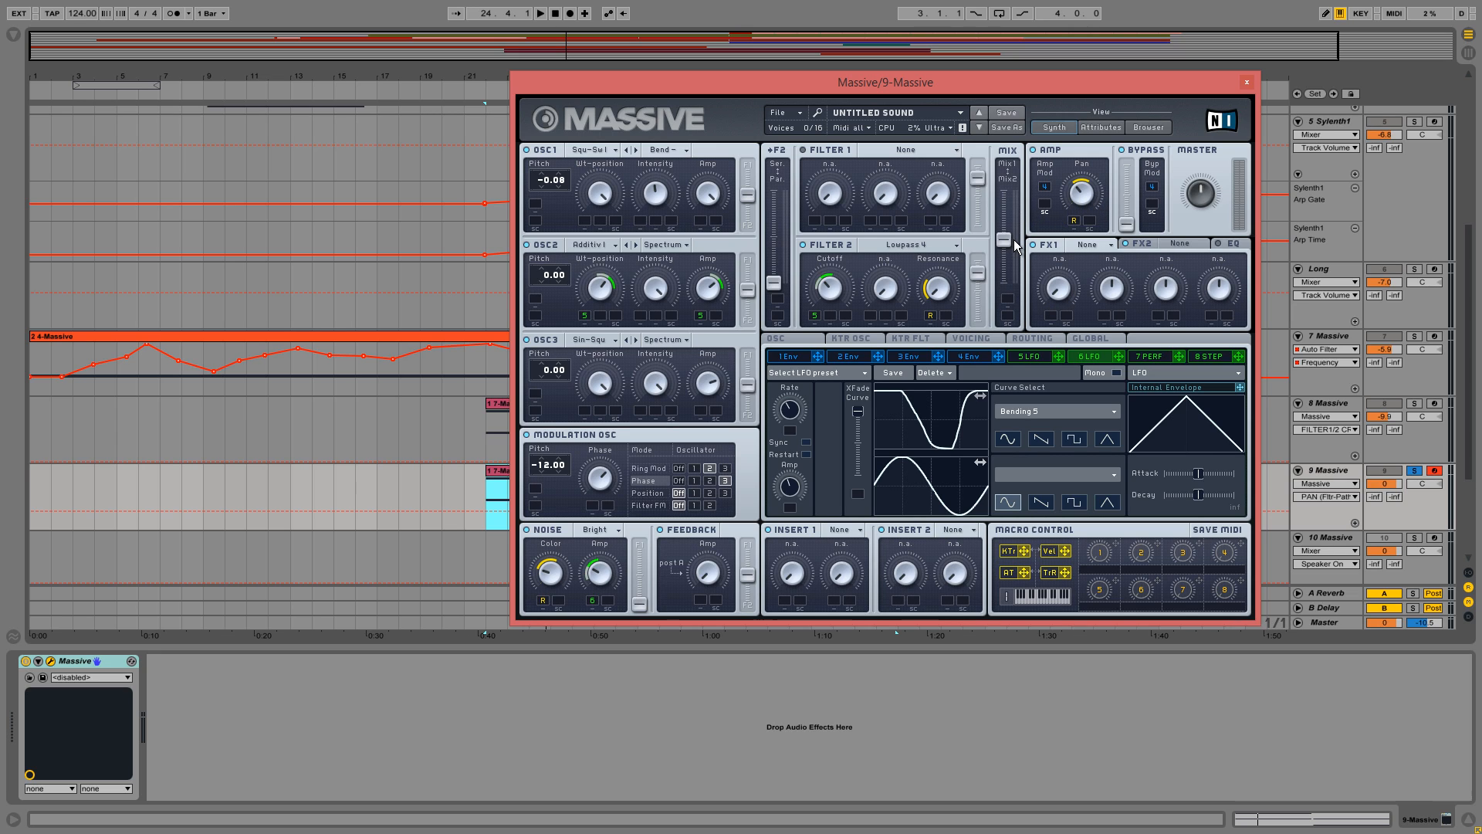
{"action": "left_click_drag", "start_coordinate": [1013, 241], "coordinate": [1010, 278]}
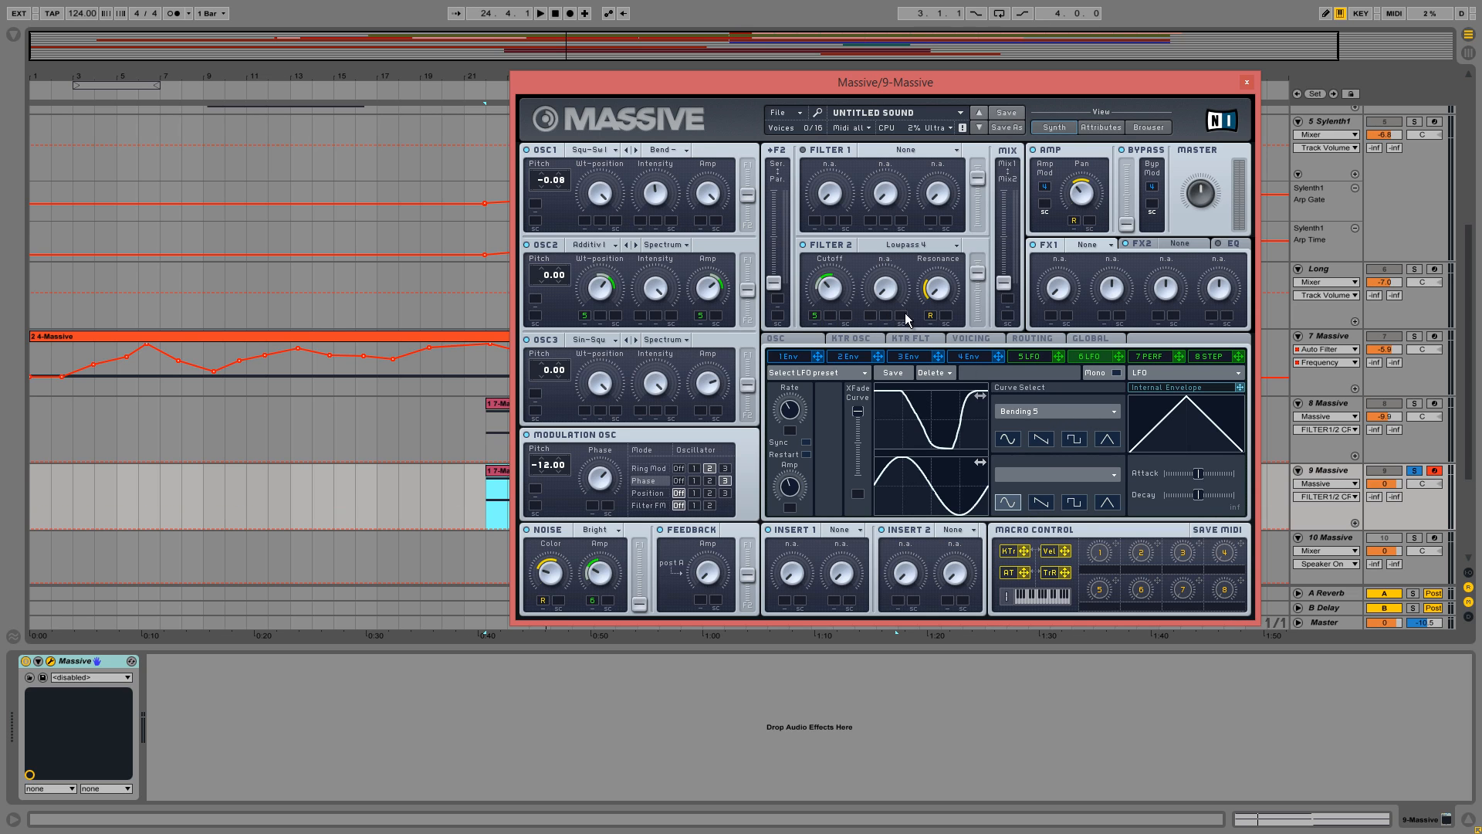
{"action": "left_click_drag", "start_coordinate": [975, 202], "coordinate": [976, 249]}
Step: Load the synced delay in FX1 and Reverb in FX2, with the reverb's Dry/Wet modulated by 6 LFO
{"action": "left_click", "coordinate": [1079, 248]}
{"action": "left_click", "coordinate": [1089, 371]}
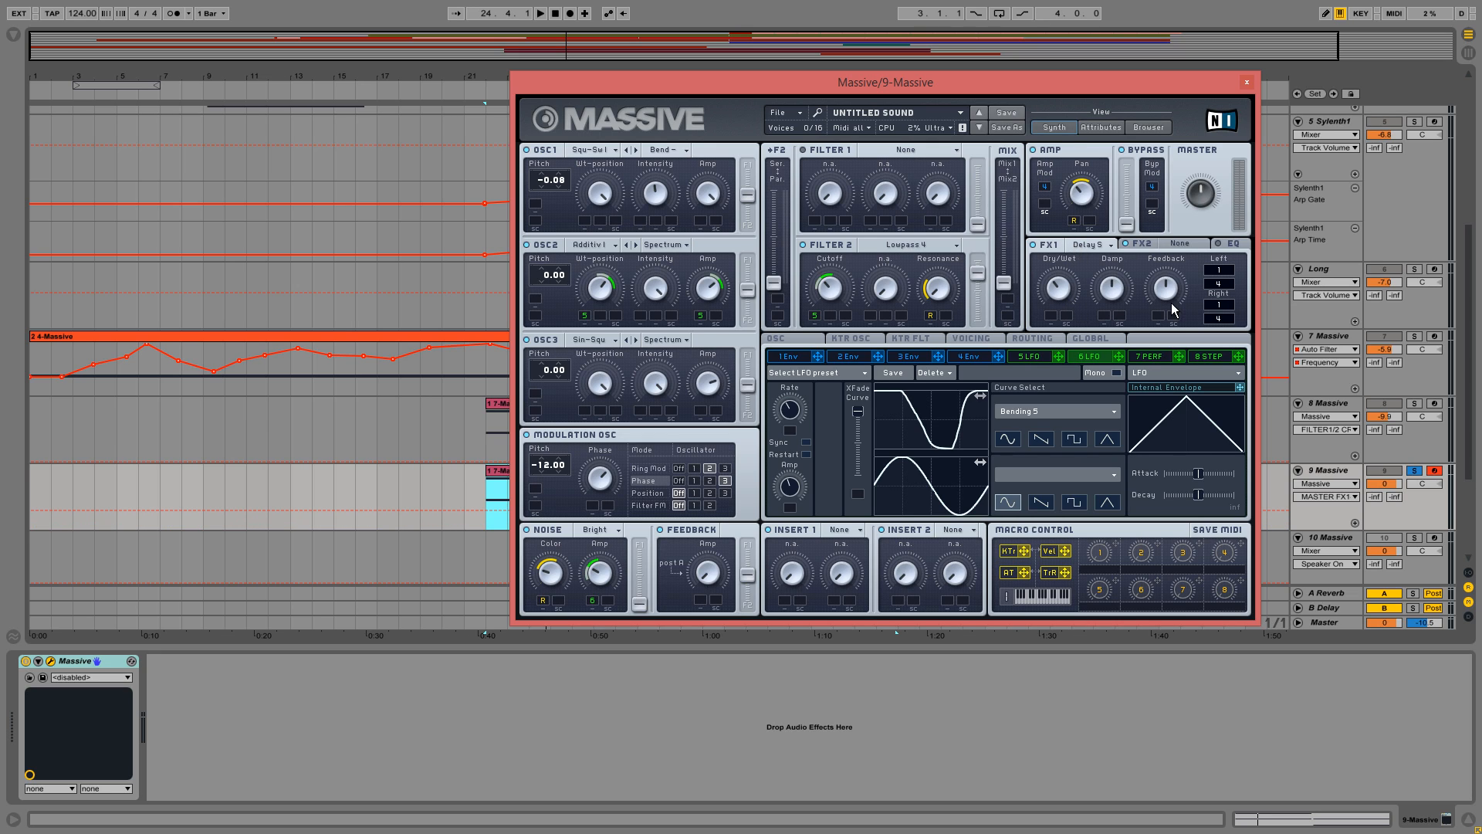
{"action": "left_click", "coordinate": [1183, 240]}
{"action": "left_click", "coordinate": [1183, 254]}
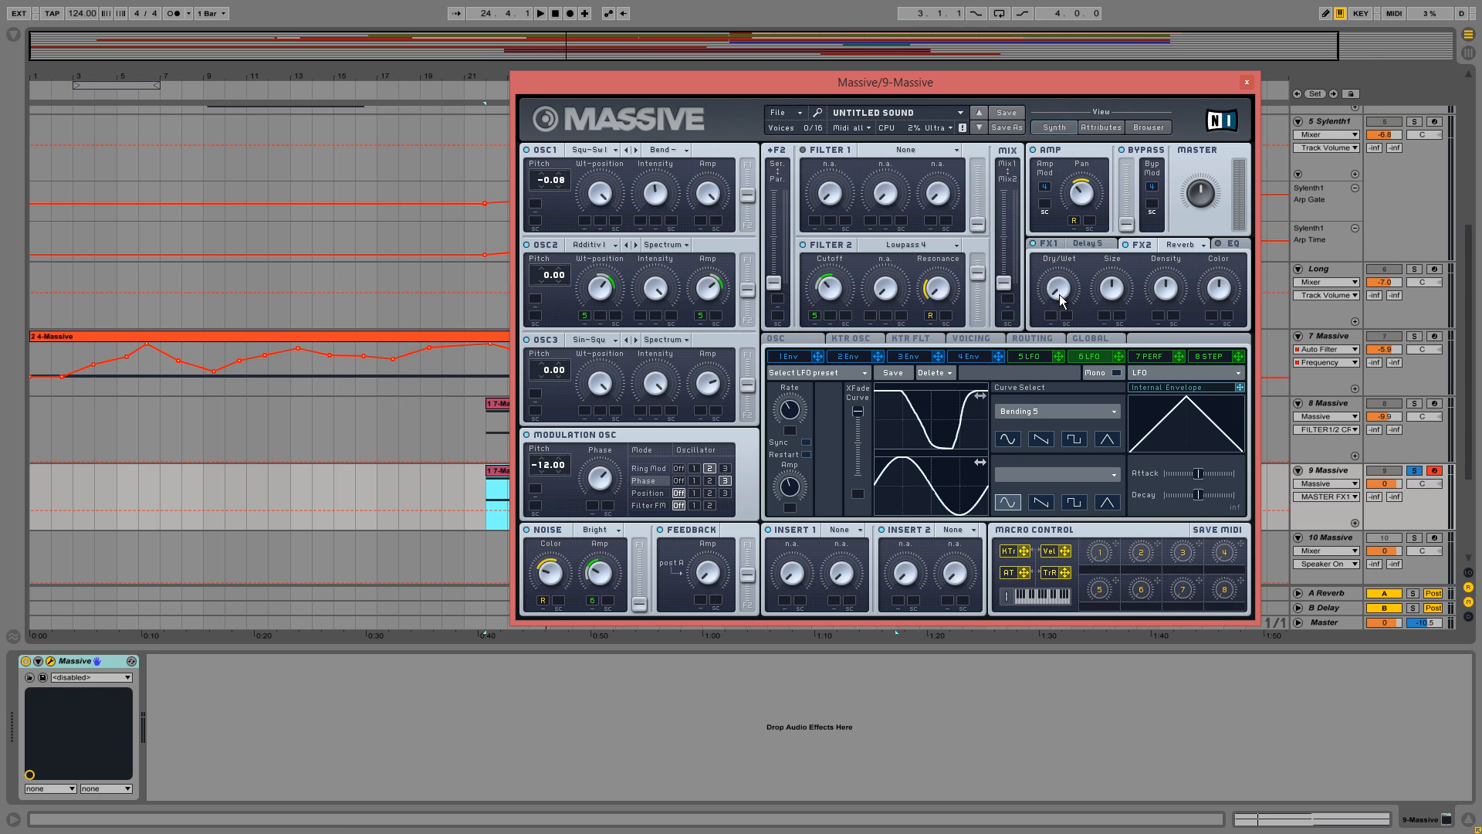
{"action": "left_click_drag", "start_coordinate": [1059, 294], "coordinate": [1089, 247]}
{"action": "left_click_drag", "start_coordinate": [1118, 356], "coordinate": [1051, 315]}
Step: Route oscillator 2 fully to Filter 2 and raise the Feedback Amp to about one-third
{"action": "left_click_drag", "start_coordinate": [752, 287], "coordinate": [746, 359]}
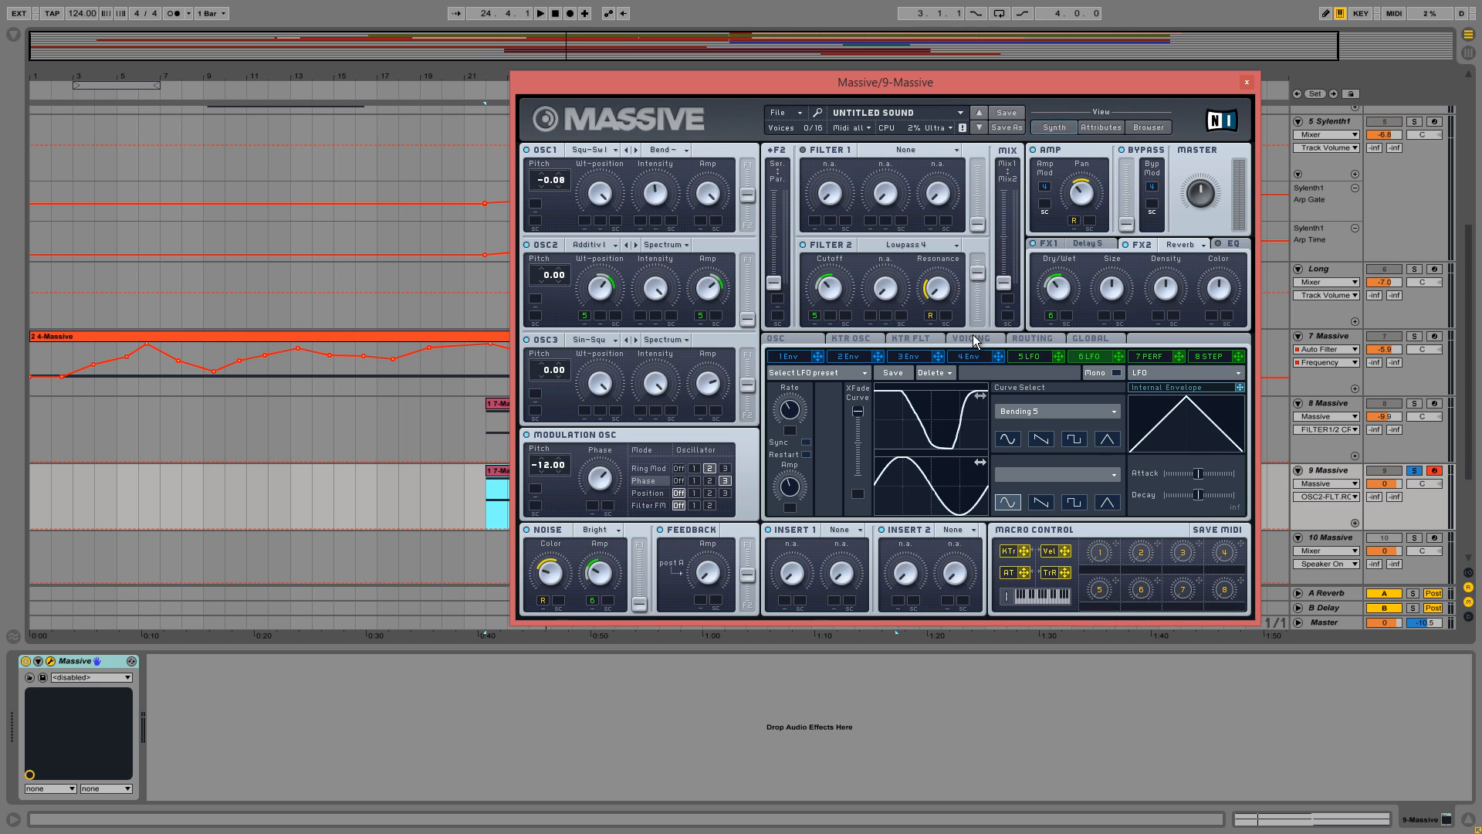
{"action": "left_click", "coordinate": [700, 576]}
{"action": "left_click_drag", "start_coordinate": [697, 572], "coordinate": [707, 553]}
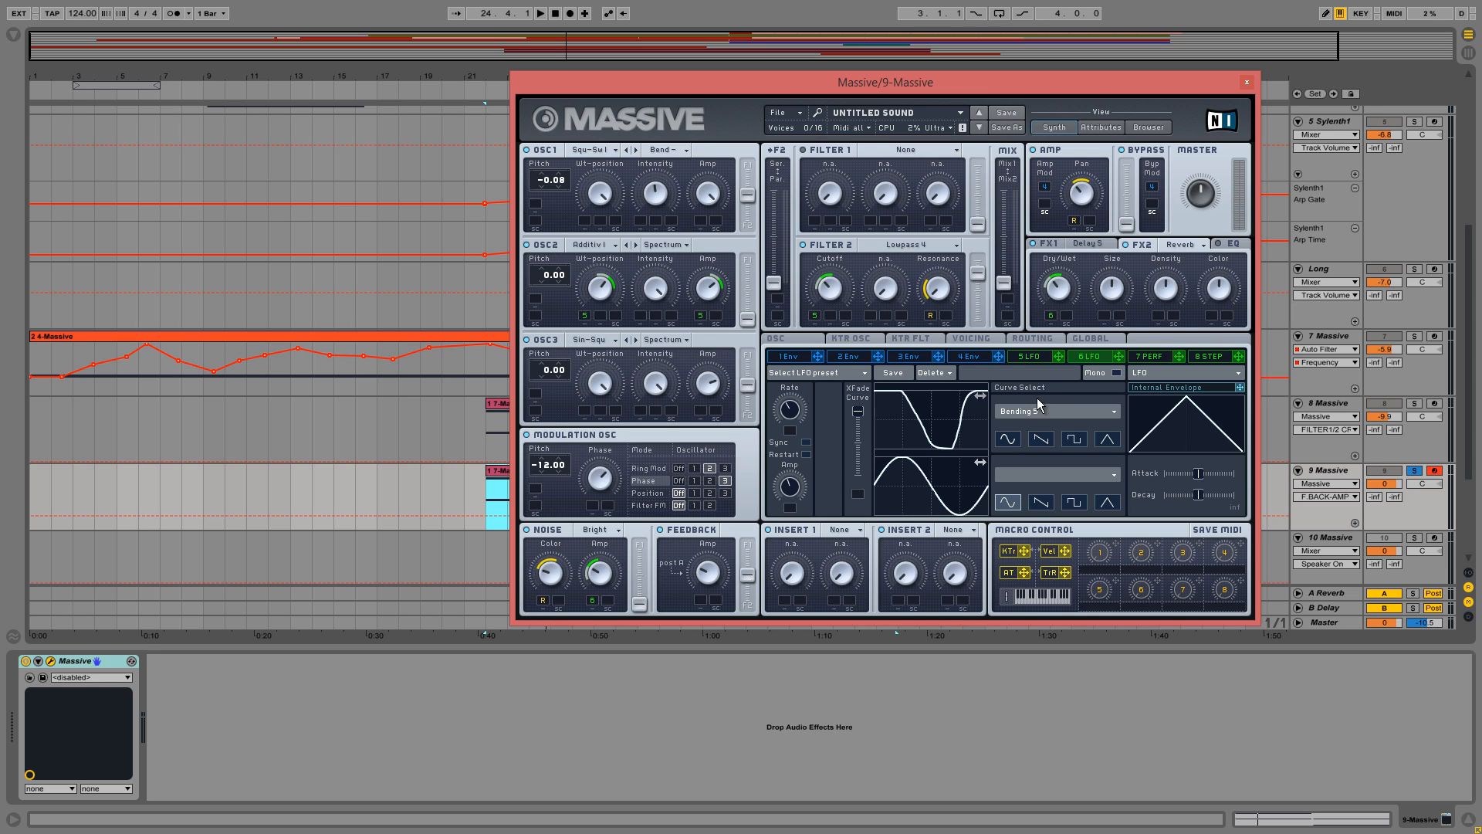
Step: Lengthen the attack of 4 Env to a slow rise and increase its decay time
{"action": "left_click", "coordinate": [953, 355]}
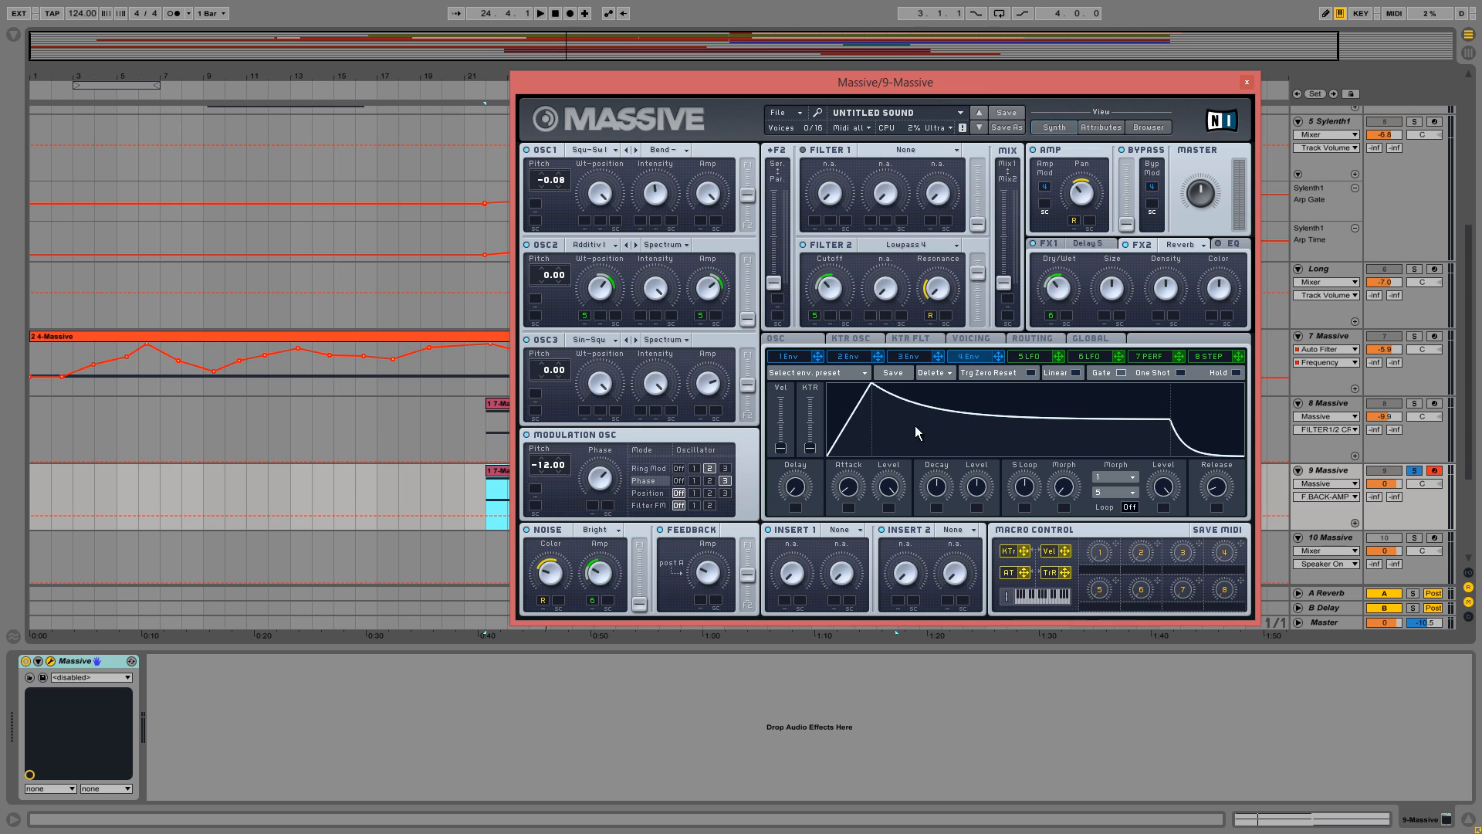
{"action": "left_click_drag", "start_coordinate": [847, 487], "coordinate": [858, 405]}
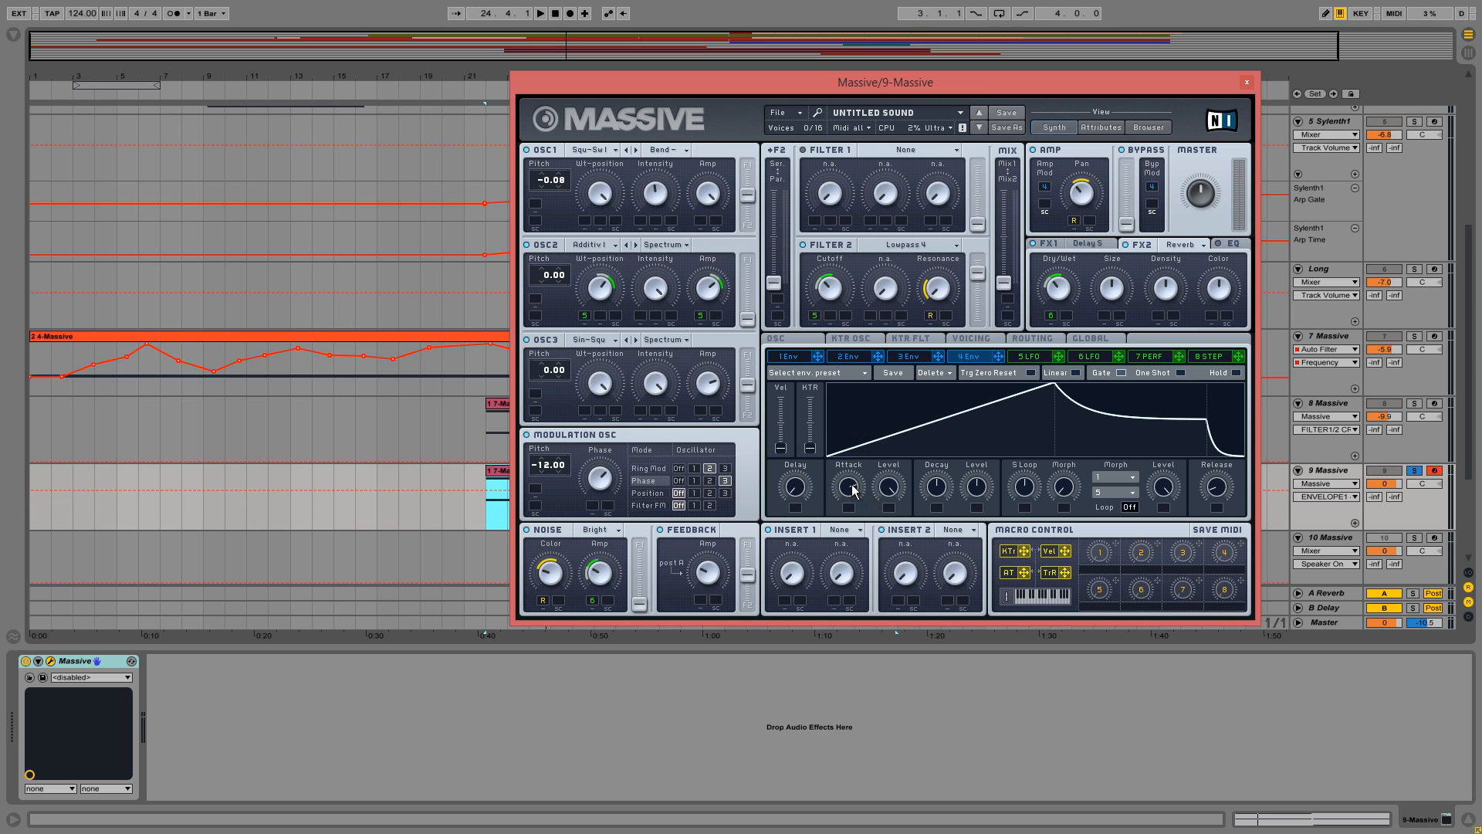
{"action": "mouse_move", "coordinate": [853, 491]}
{"action": "left_mouse_down"}
{"action": "mouse_move", "coordinate": [861, 473]}
{"action": "mouse_move", "coordinate": [859, 494]}
{"action": "left_mouse_up"}
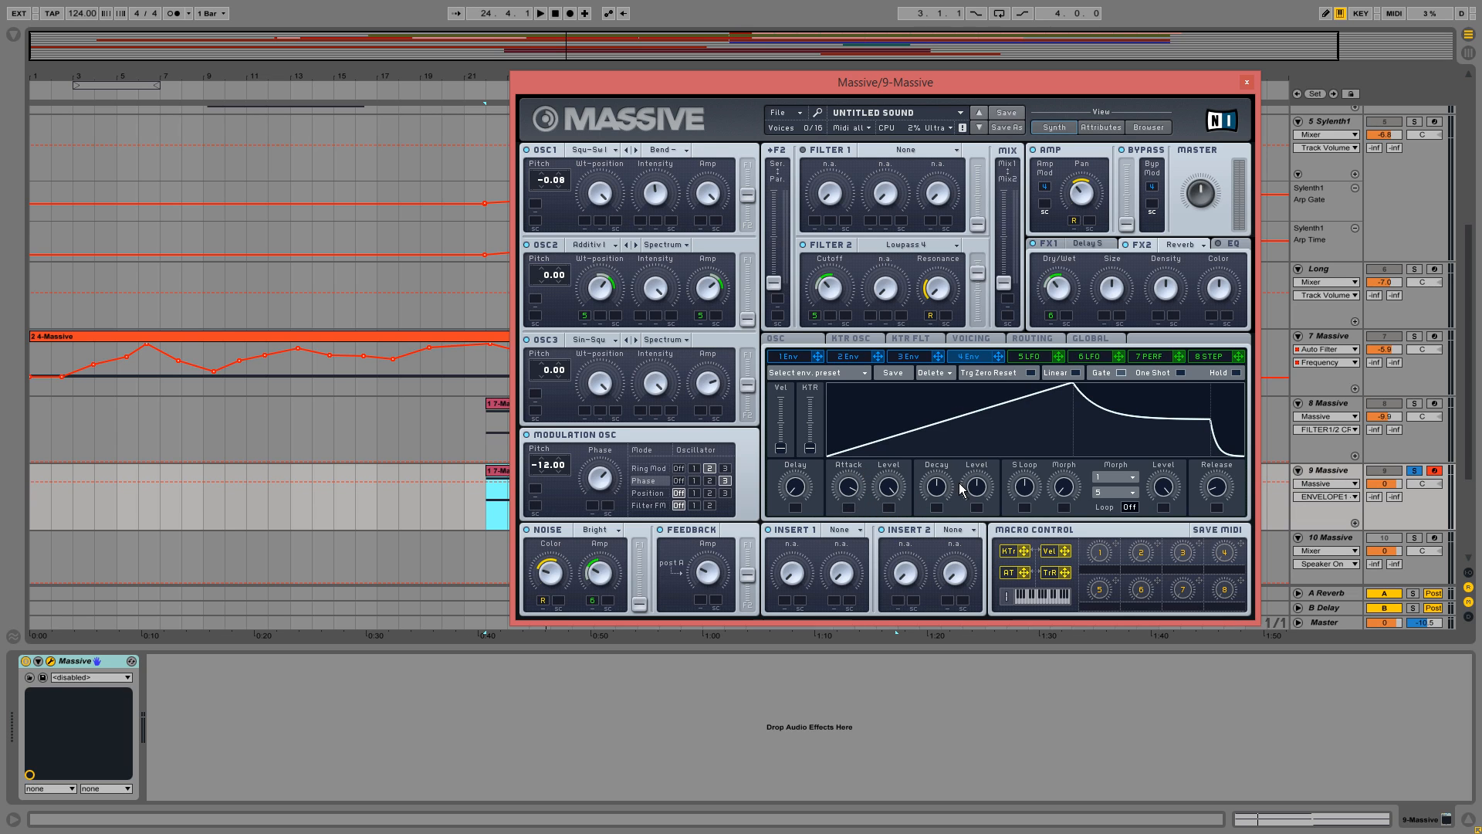
{"action": "left_click_drag", "start_coordinate": [950, 483], "coordinate": [1001, 400]}
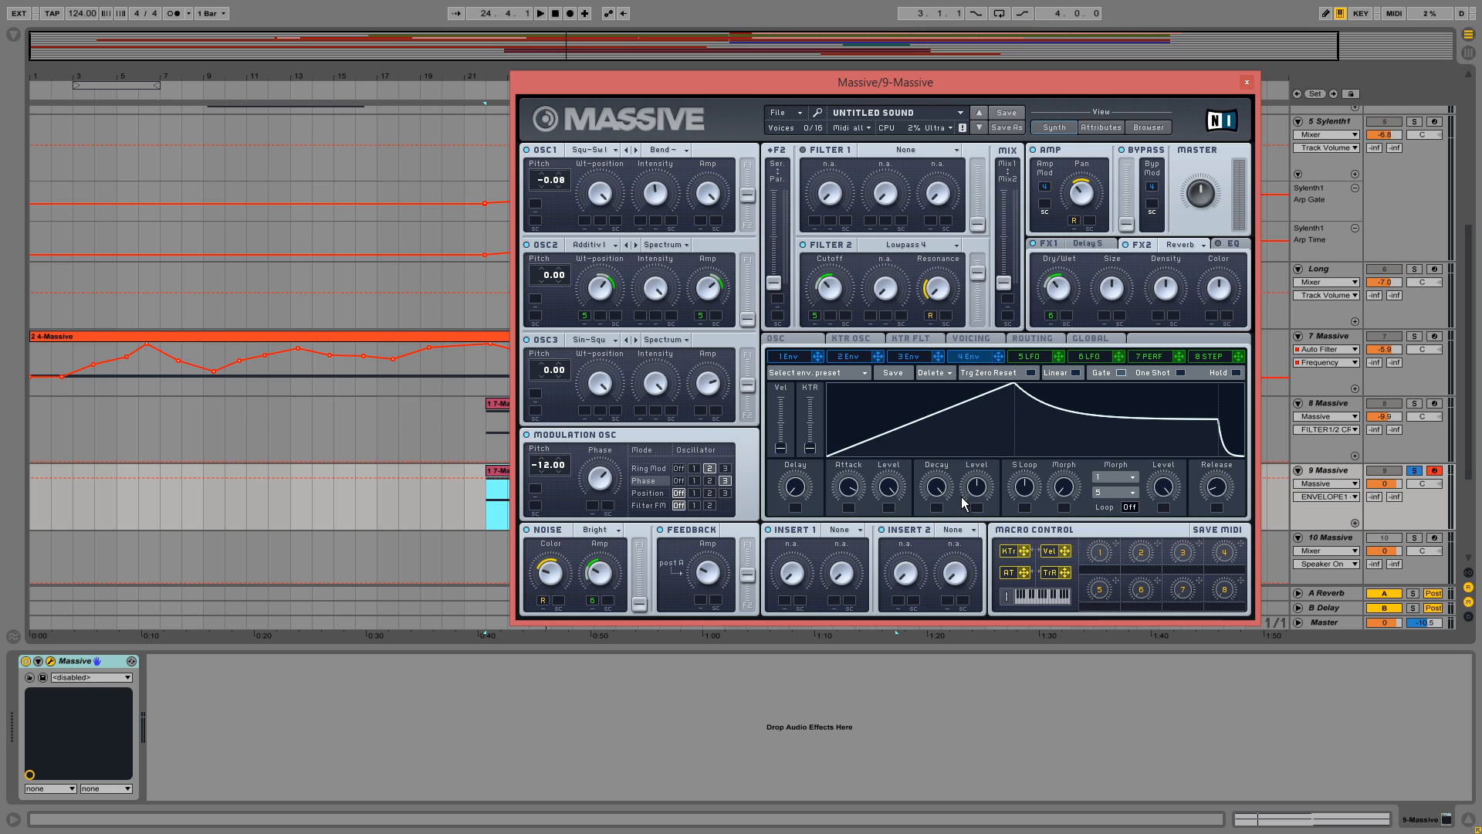
Step: Raise 4 Env's decay level slightly, modulate it with 6 LFO, and lengthen the envelope's release
{"action": "left_click_drag", "start_coordinate": [982, 485], "coordinate": [987, 477]}
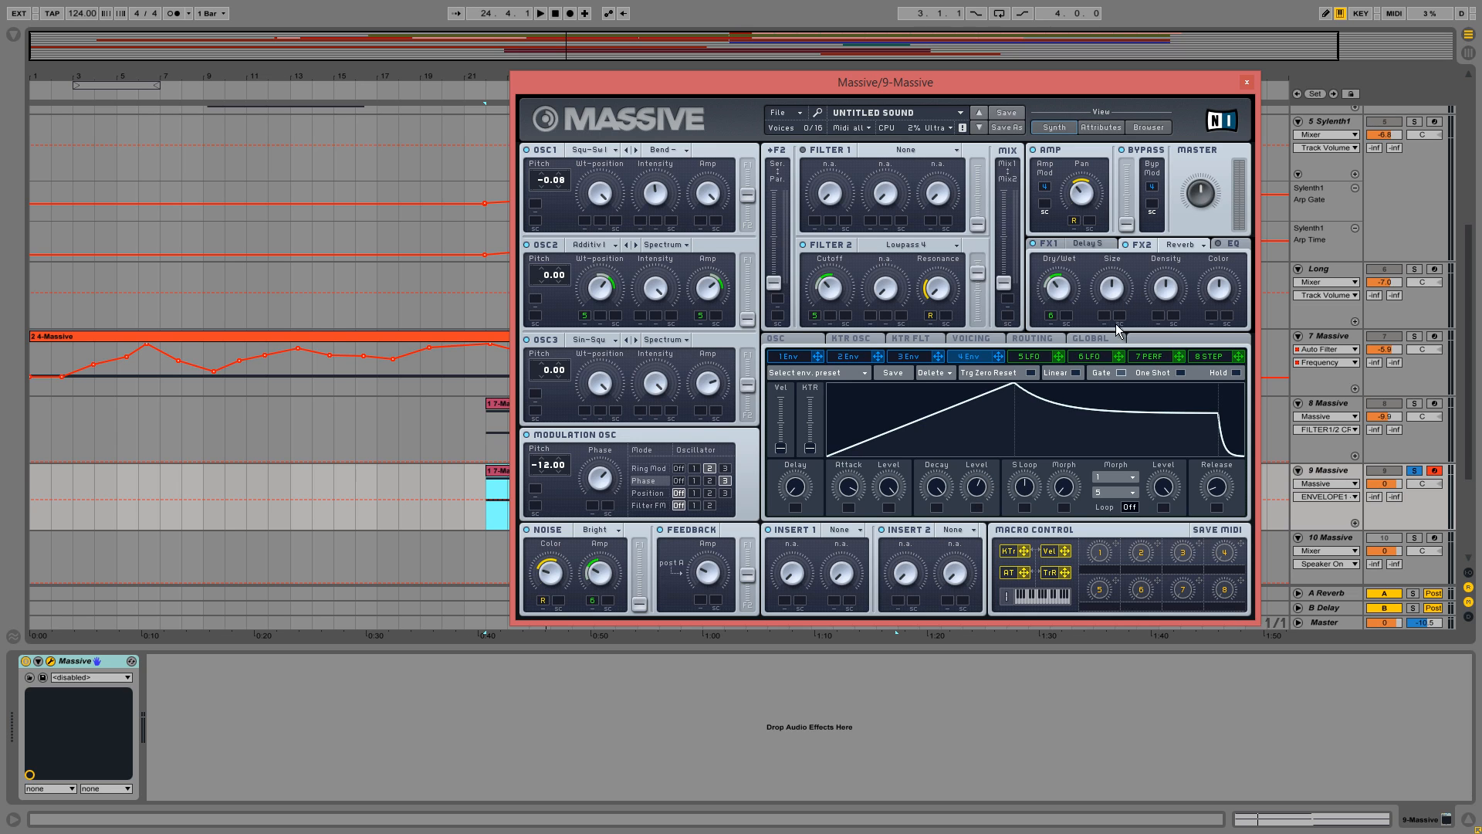
{"action": "left_click_drag", "start_coordinate": [1118, 356], "coordinate": [994, 484]}
{"action": "left_click_drag", "start_coordinate": [1227, 488], "coordinate": [1226, 432]}
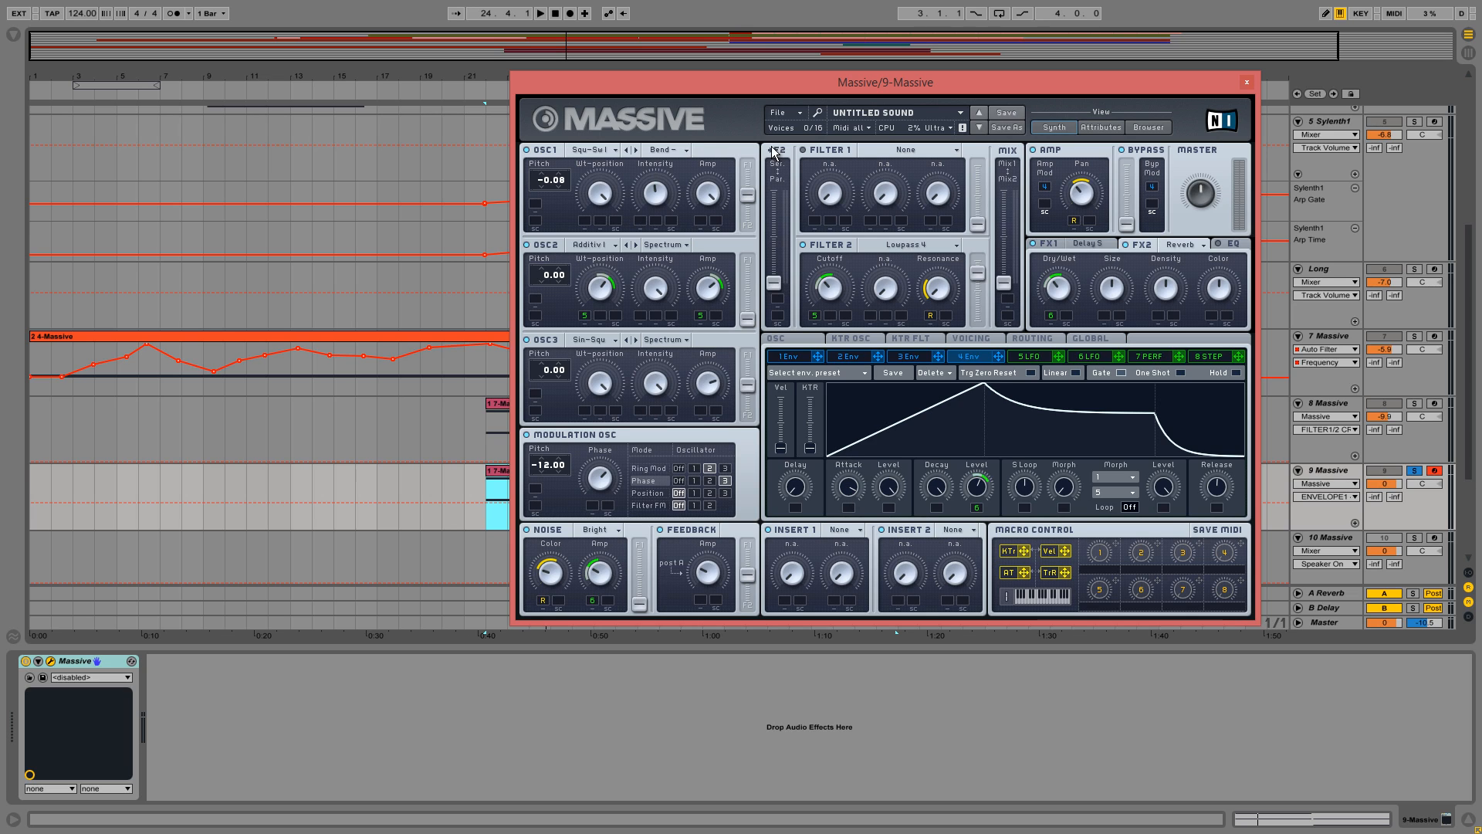
Step: Play back the arrangement from the start of the 9 Massive clip to audition the pad, and stop playback
{"action": "left_click", "coordinate": [486, 386]}
{"action": "key", "text": "space"}
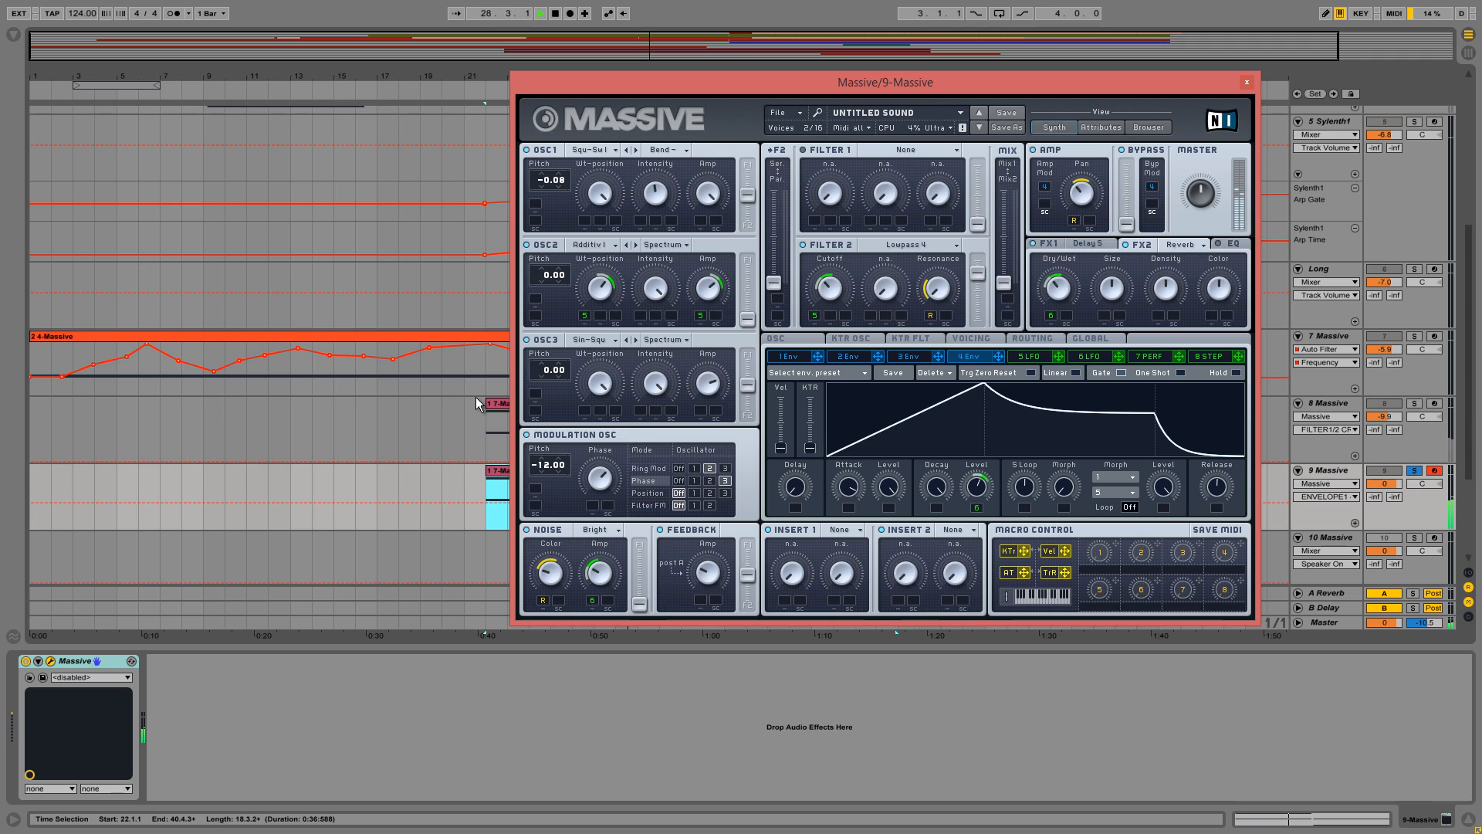
{"action": "key", "text": "space"}
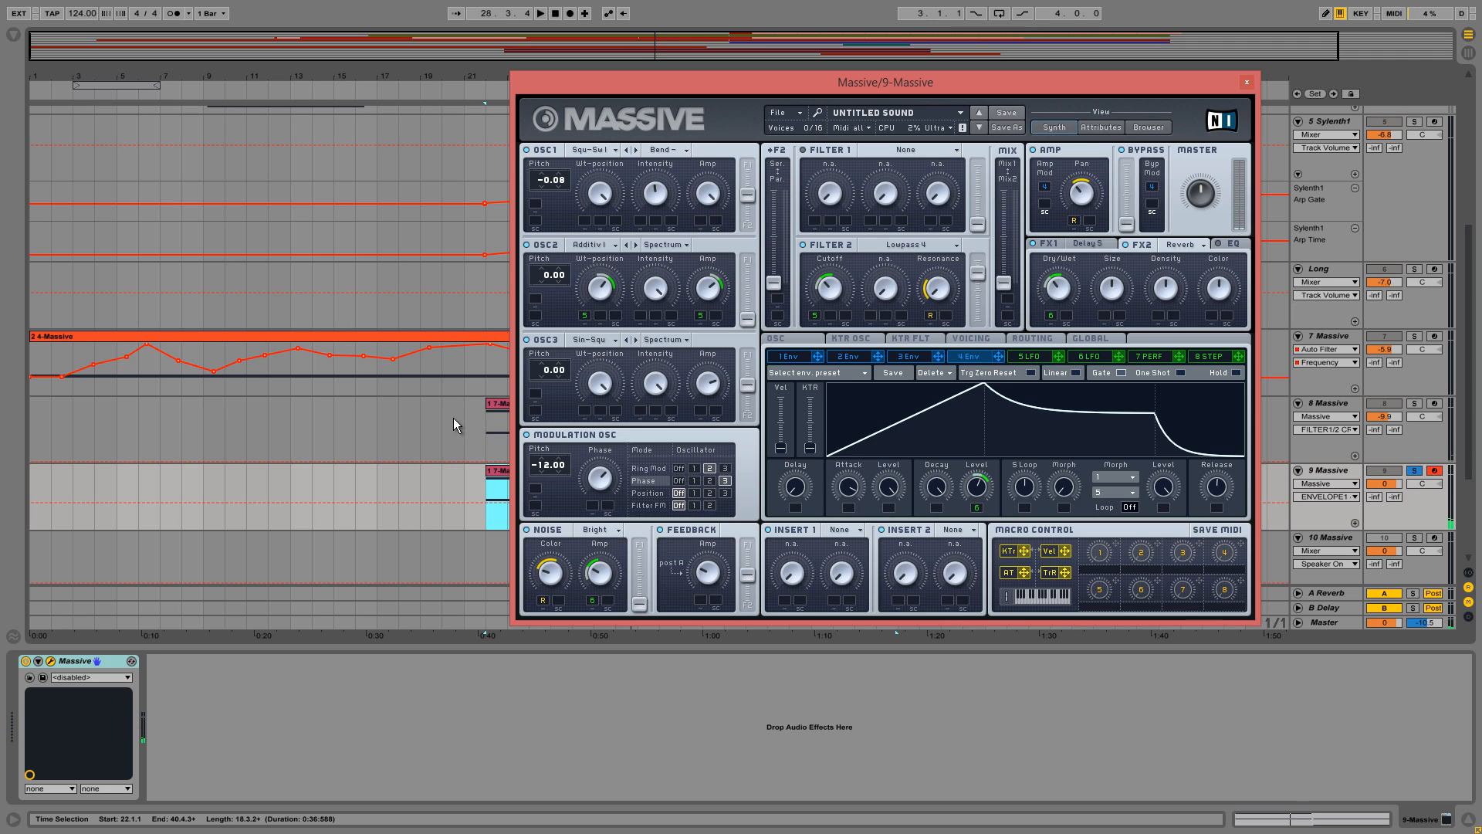